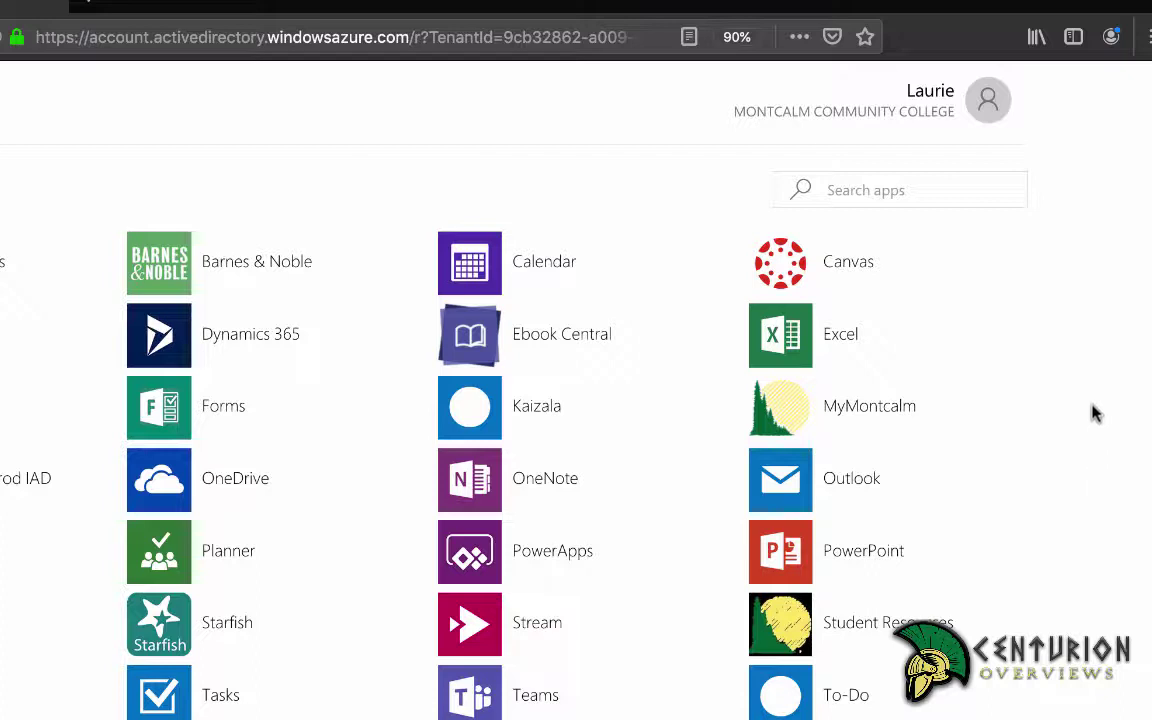
Step: Open the Profile page from the My Apps account menu
click(986, 113)
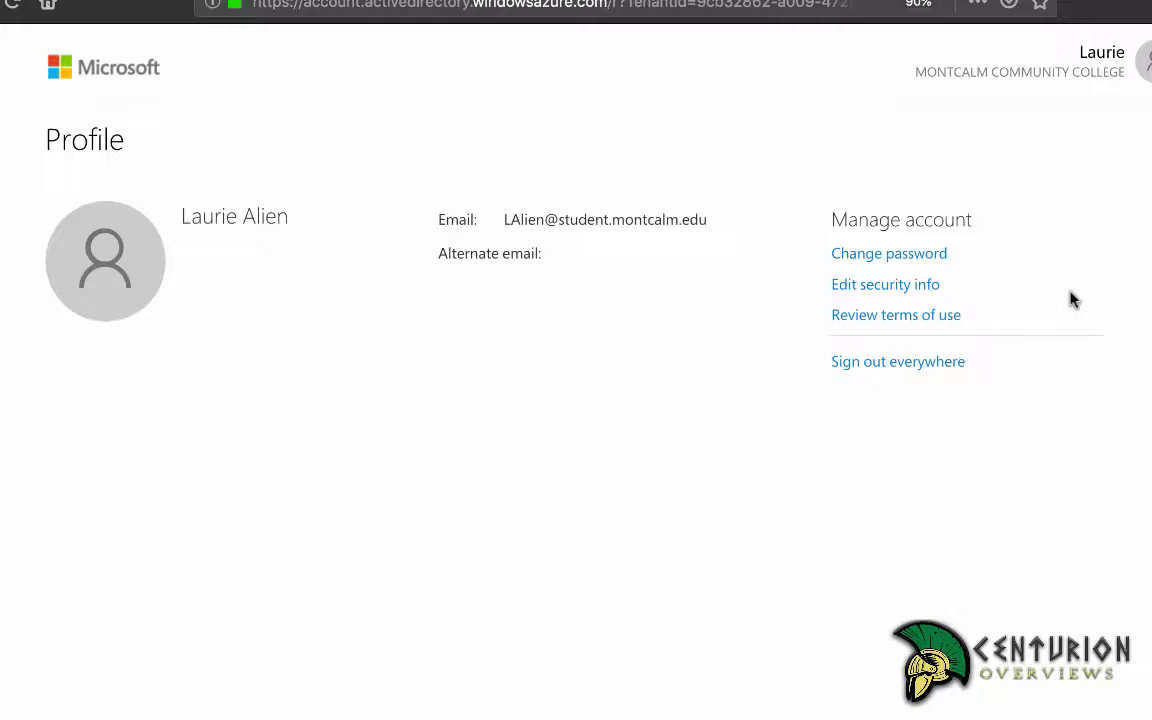
Step: Go to Security info, start adding a sign-in method and list the method types
click(920, 287)
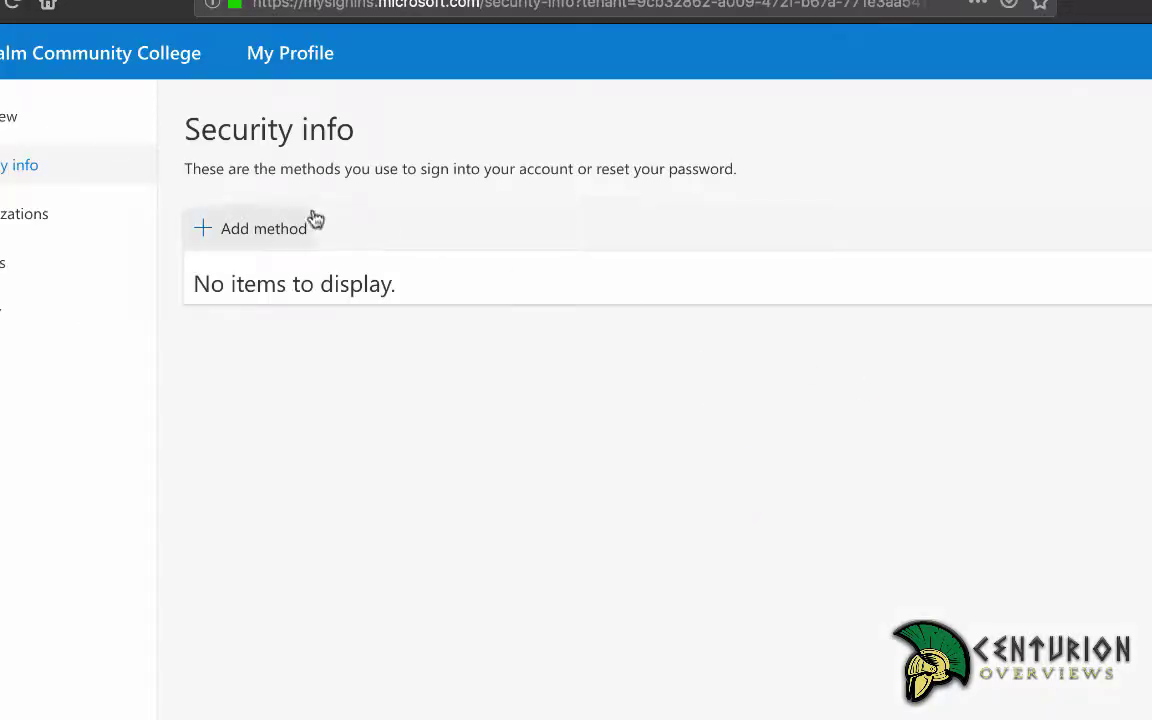
click(268, 230)
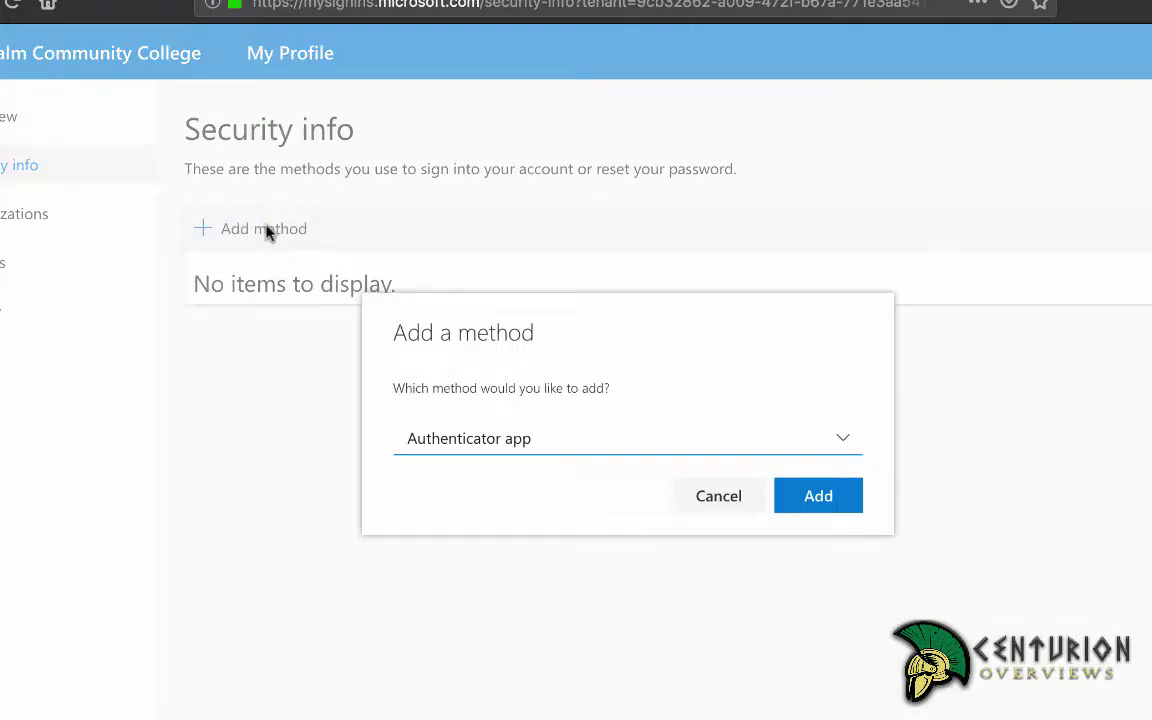
click(845, 443)
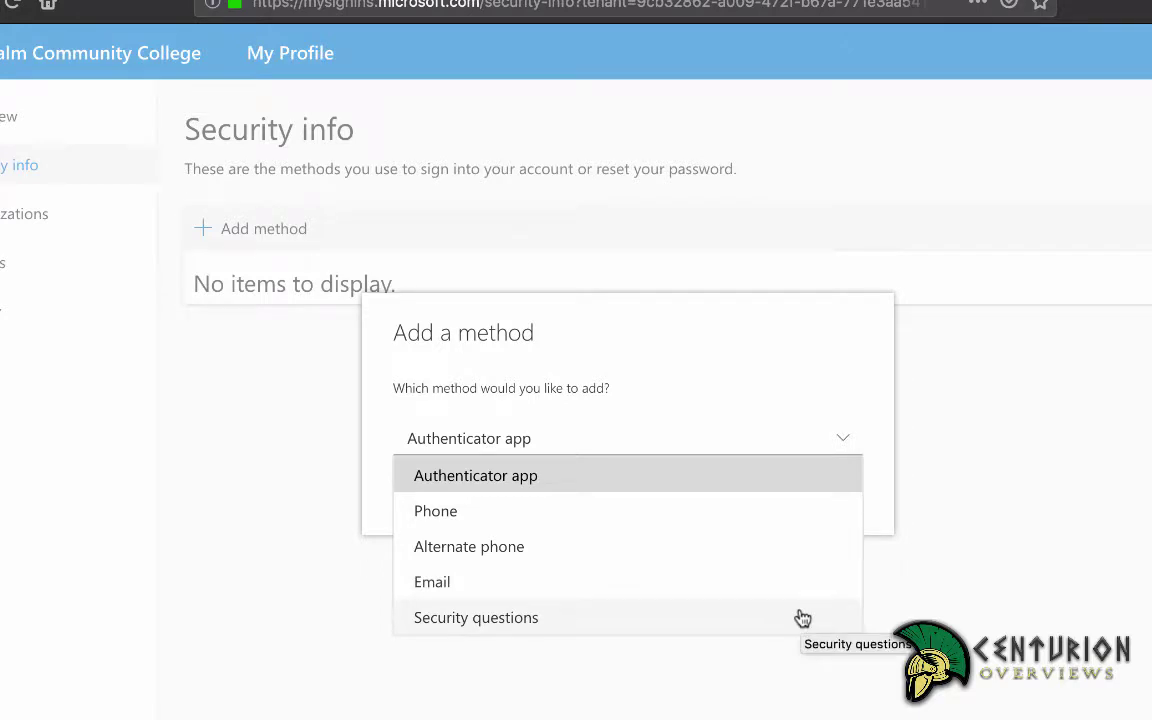
Step: Add Security questions as the method, keeping the first-spouse/partner city question, and begin its answer
click(802, 618)
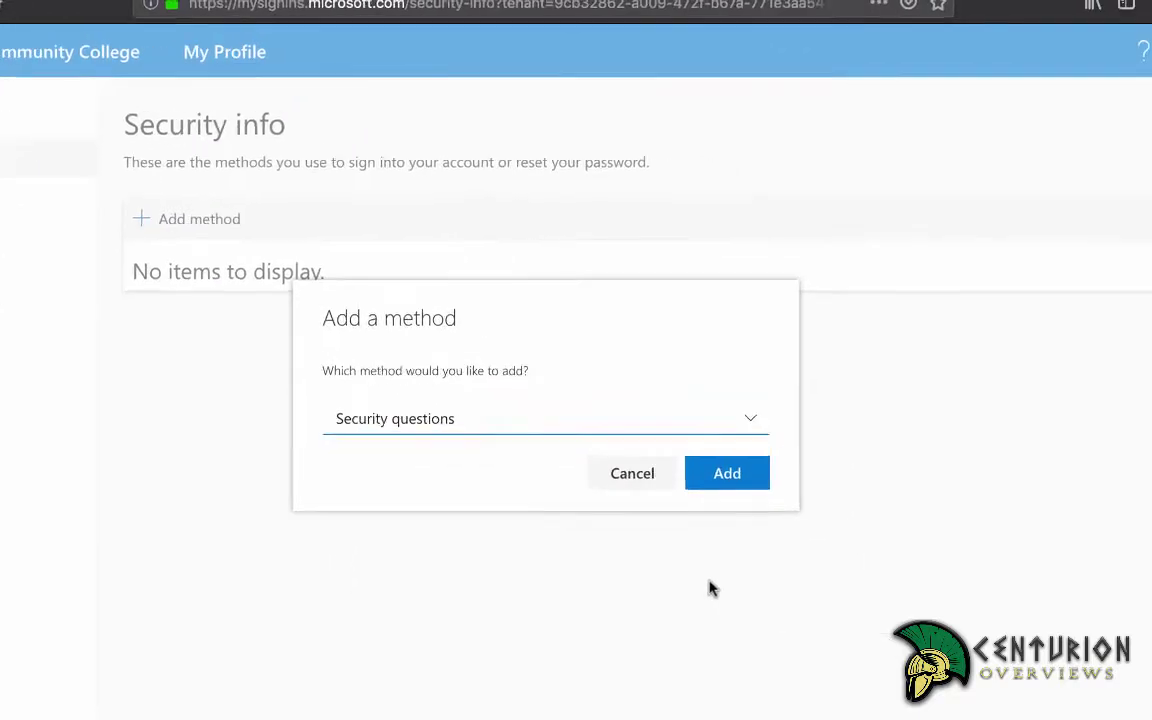
click(684, 456)
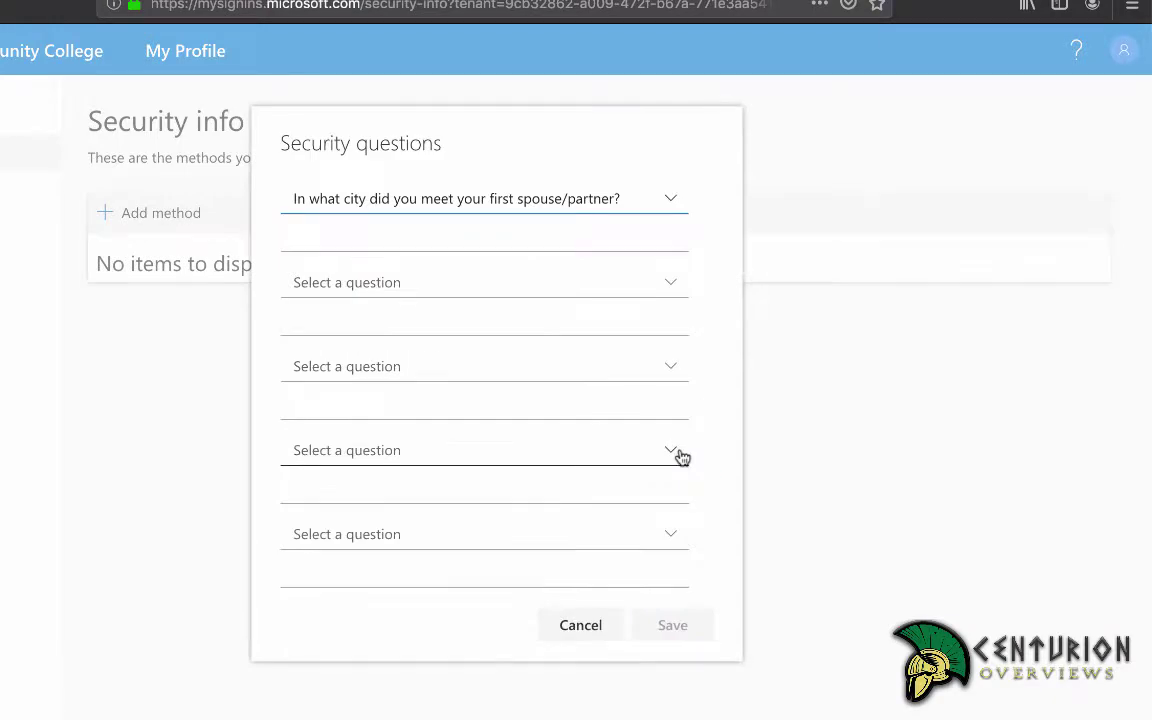
click(677, 204)
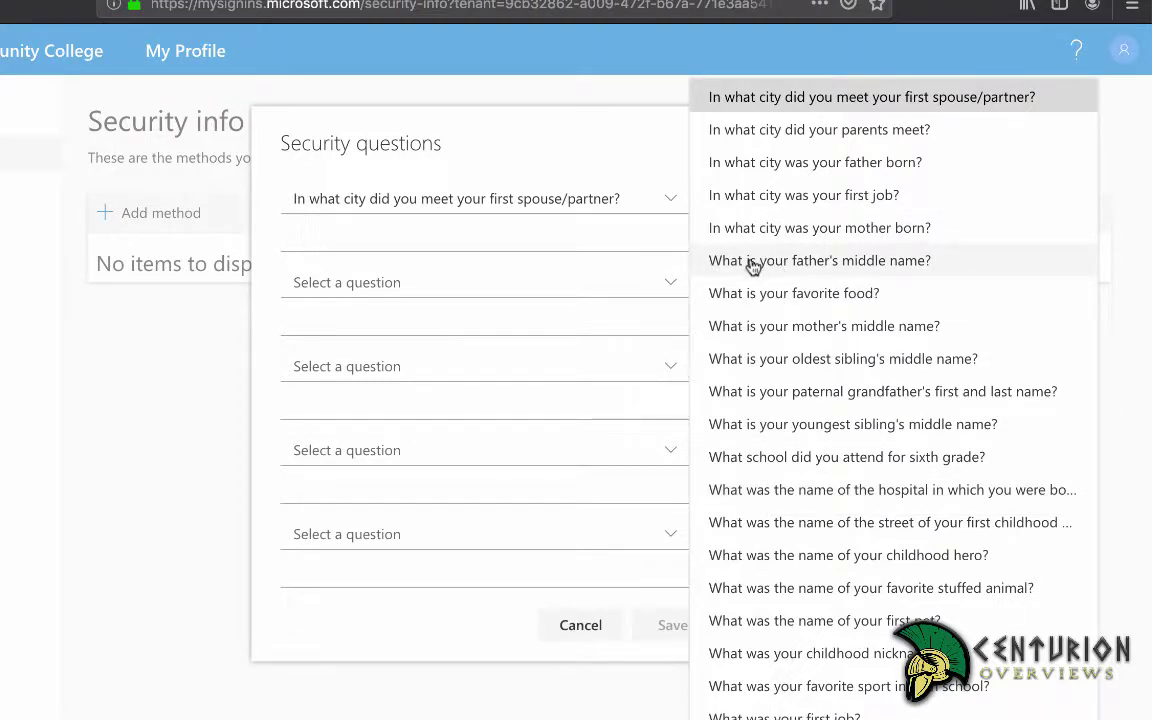
click(371, 236)
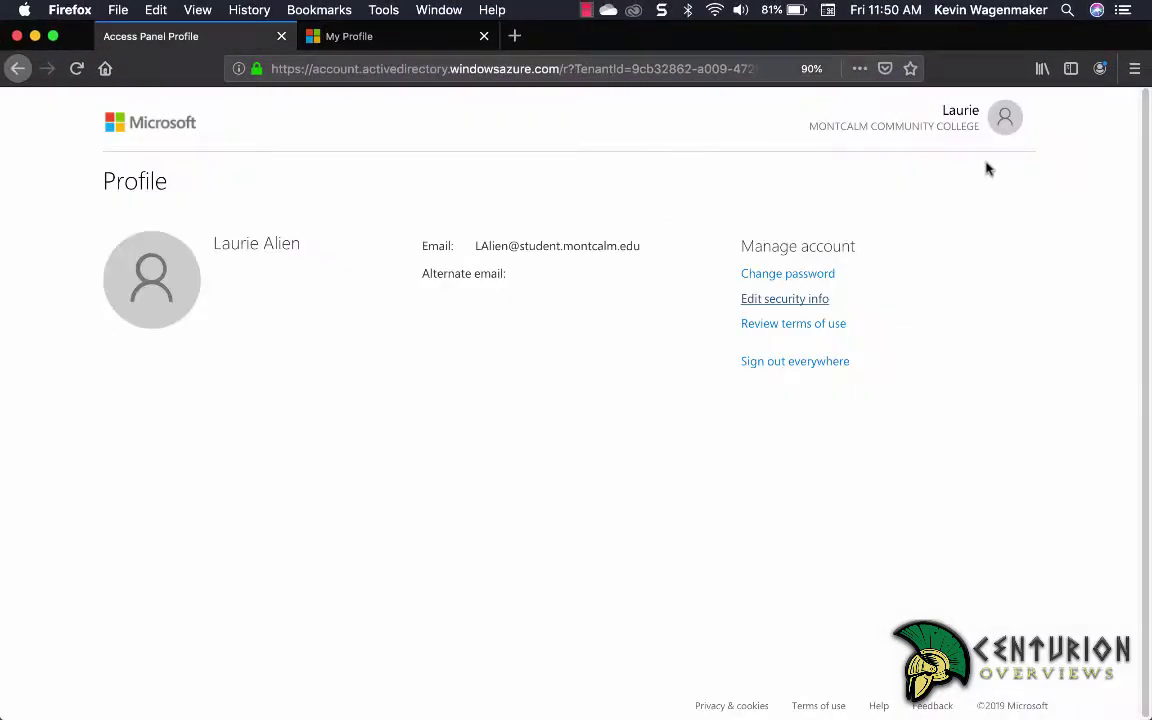
Step: Return to the My Apps list from the account menu to launch Canvas
click(1005, 122)
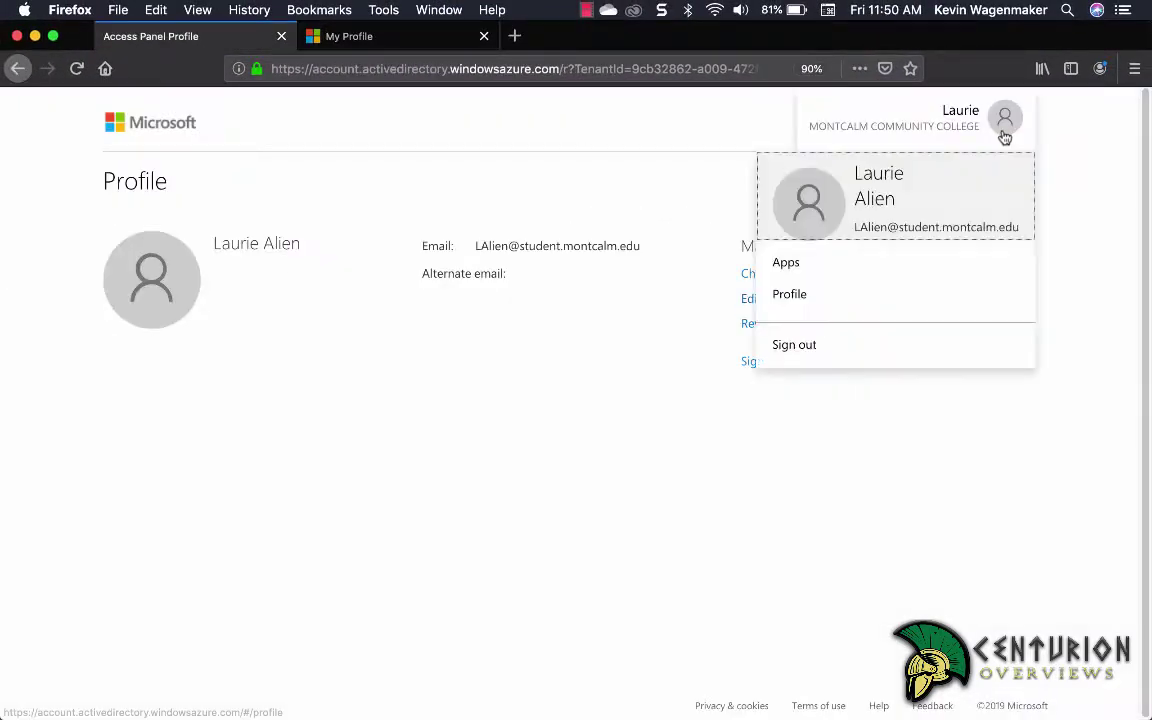
click(776, 270)
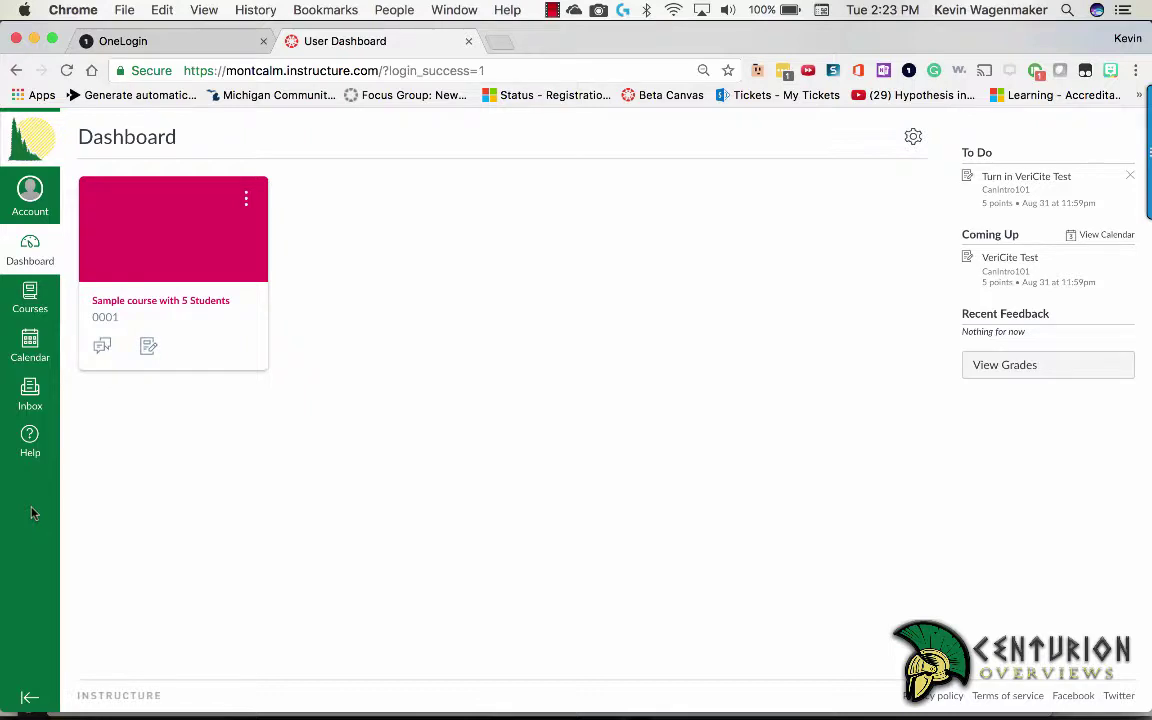
Step: Star 1. Canvas Intro in All Courses and go back to the Dashboard
click(30, 299)
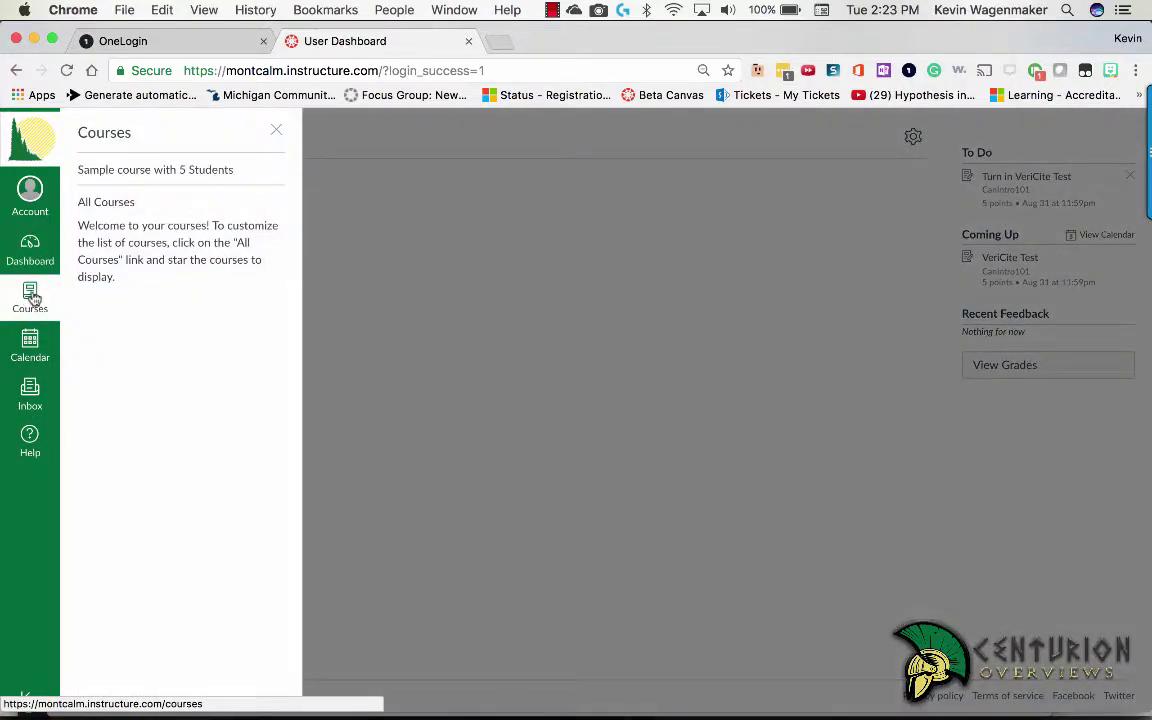
click(112, 206)
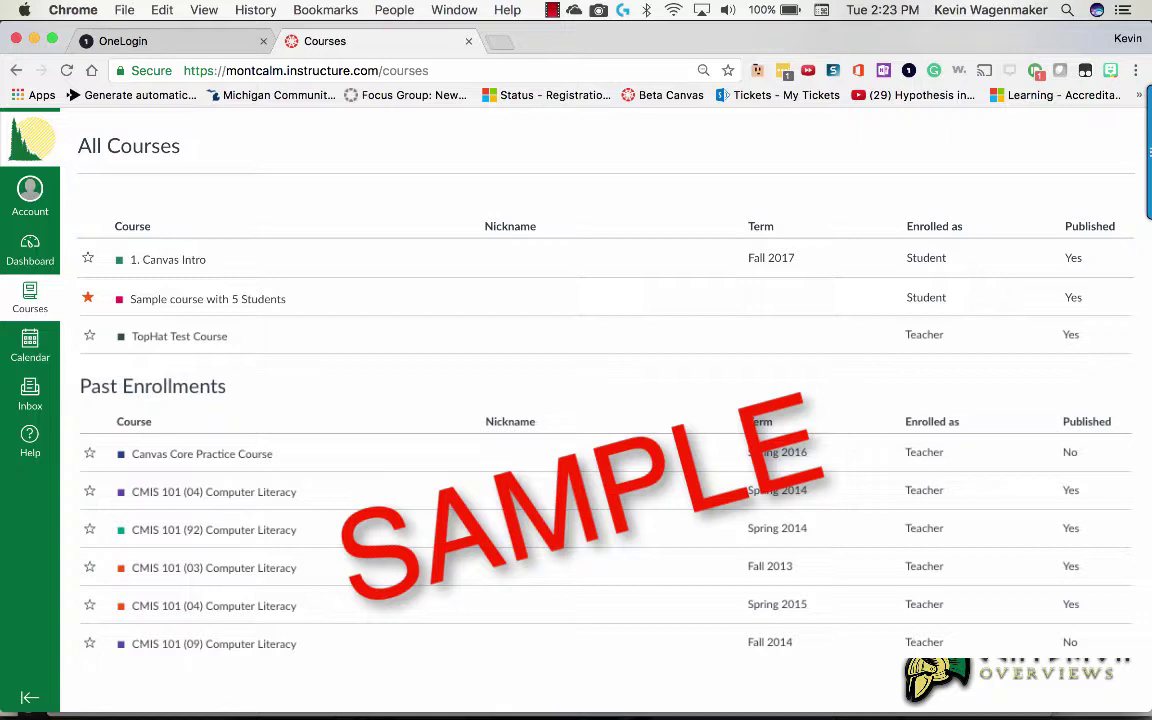
click(88, 259)
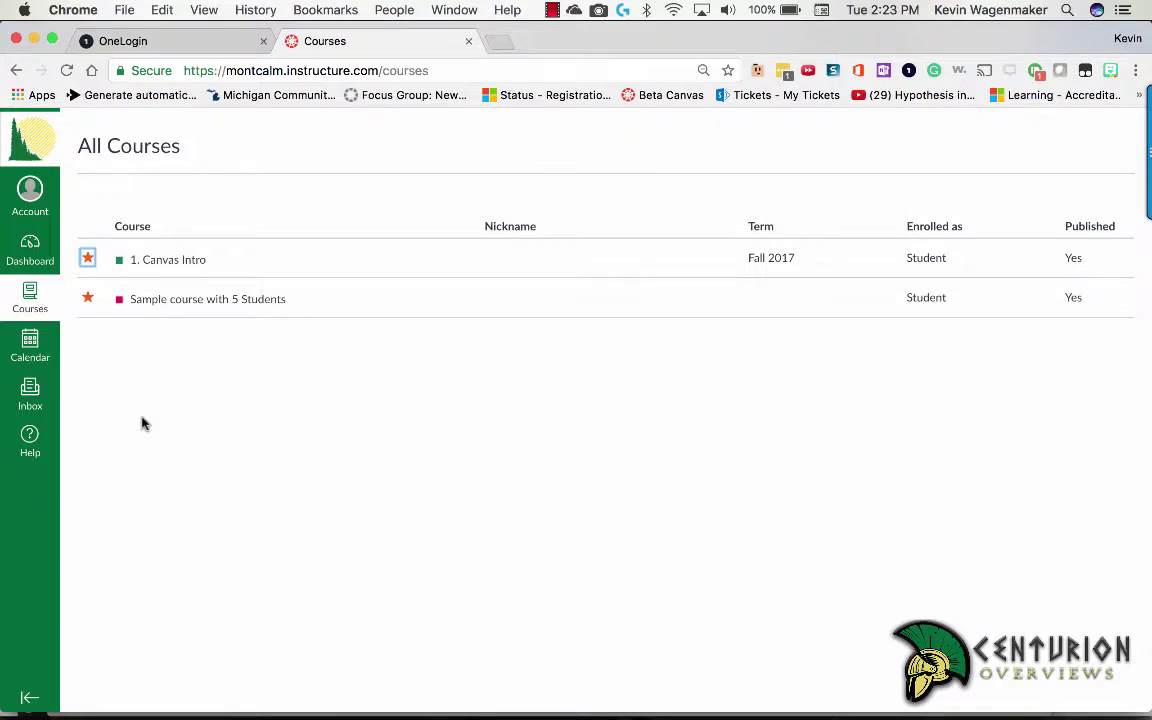
click(27, 258)
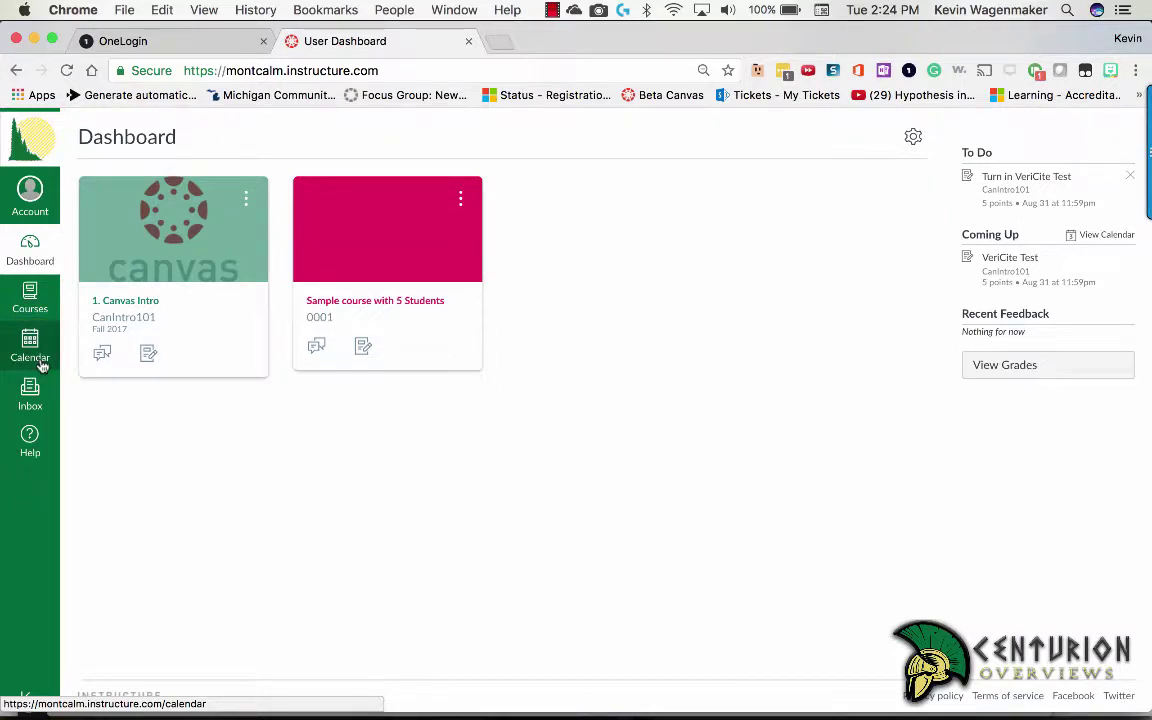
Step: Browse the August 2017 calendar's assignments, then move to the Inbox
click(42, 367)
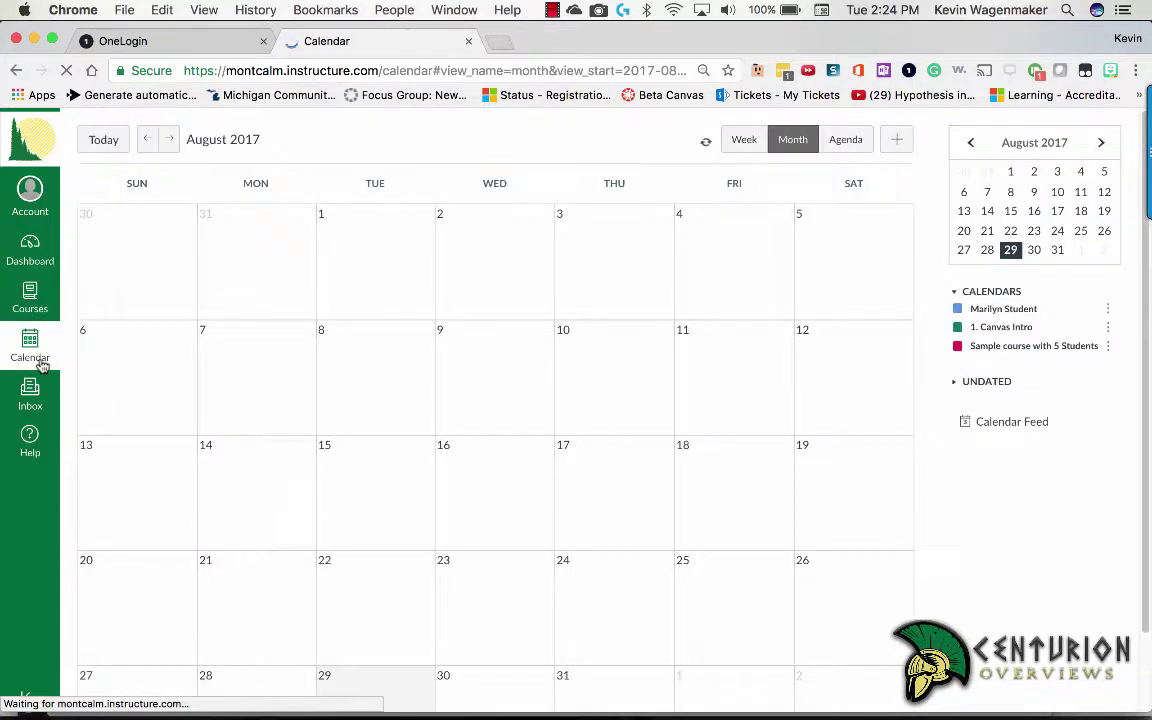
scroll(388, 382, down, 2)
scroll(388, 382, down, 2)
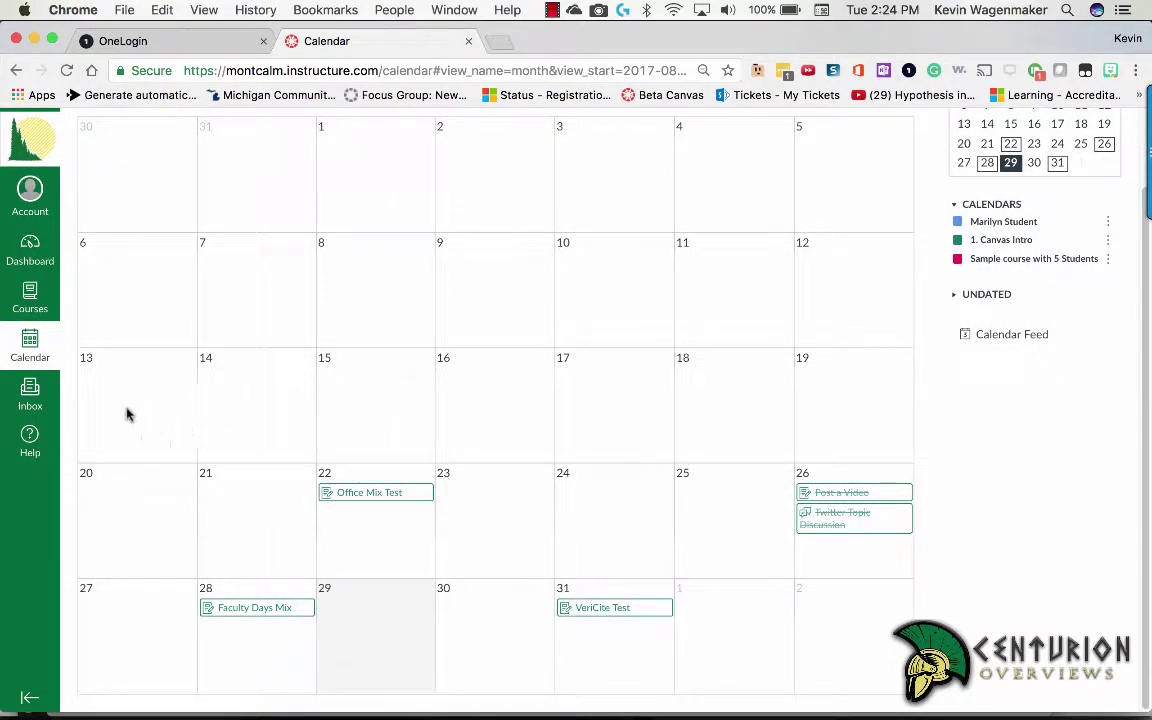
click(30, 398)
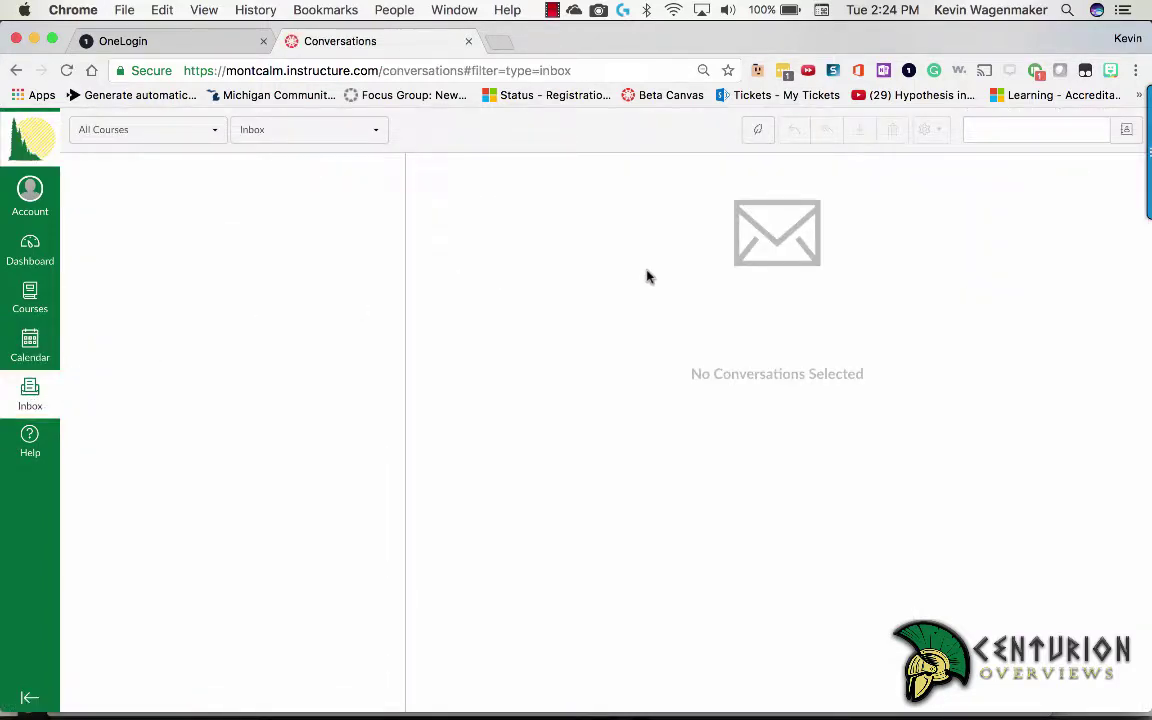
click(757, 133)
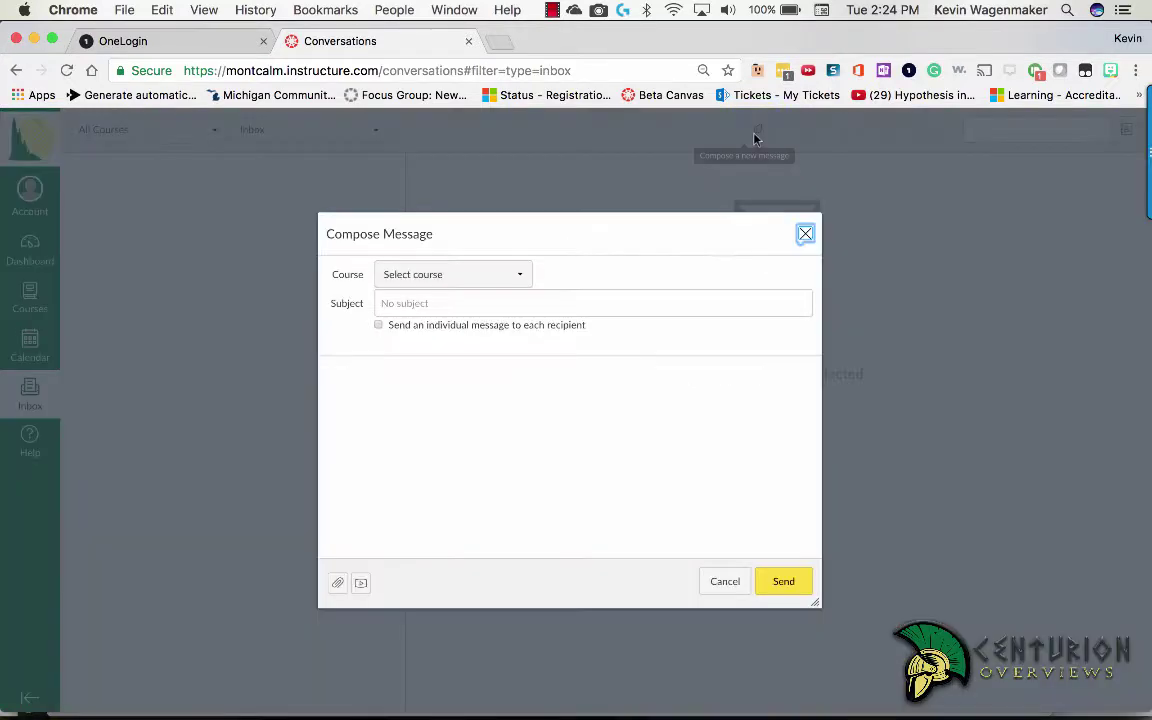
click(513, 276)
click(483, 322)
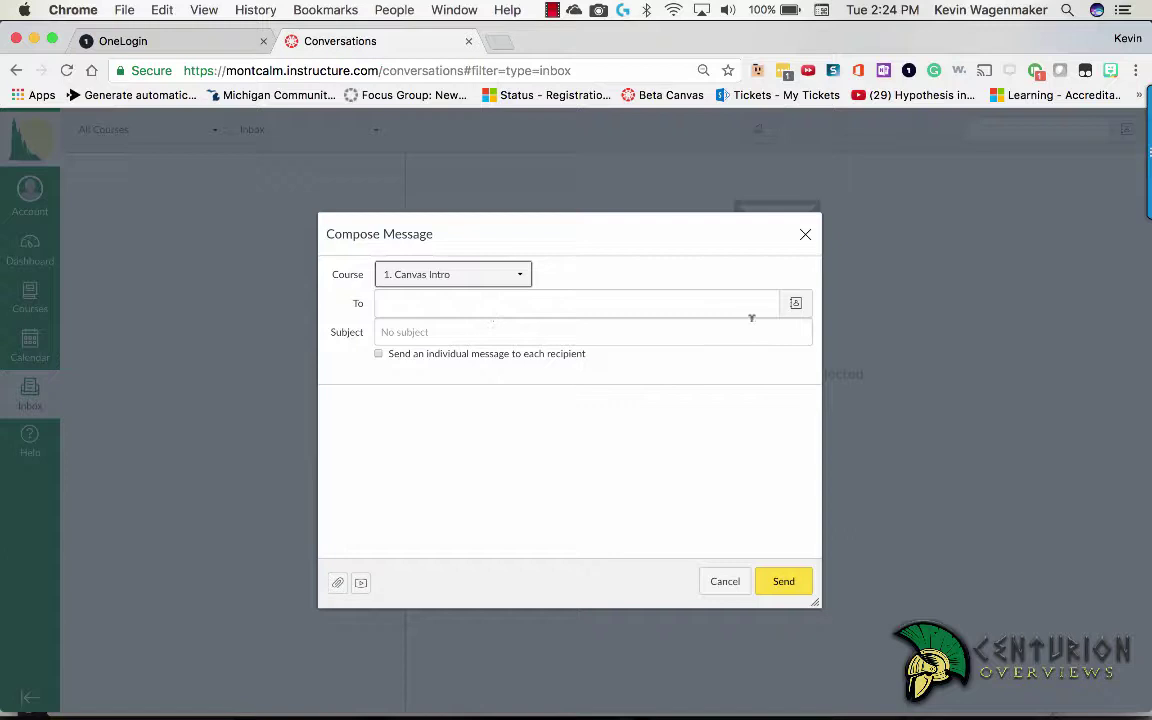
click(795, 306)
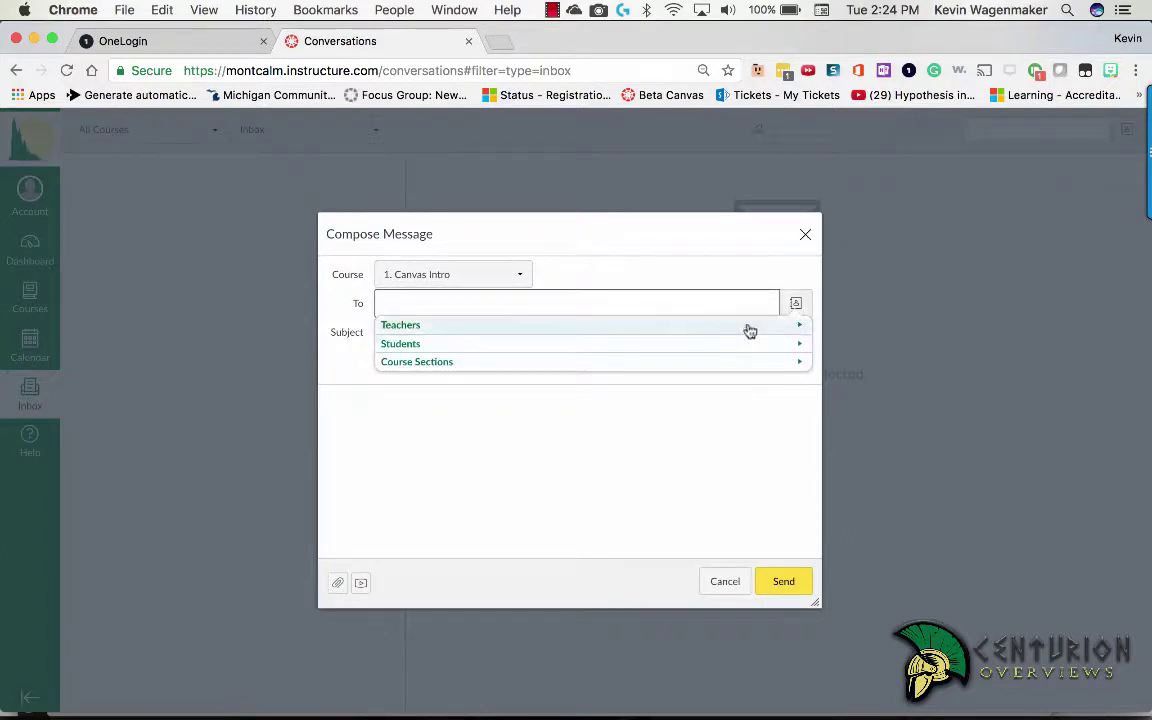
click(770, 346)
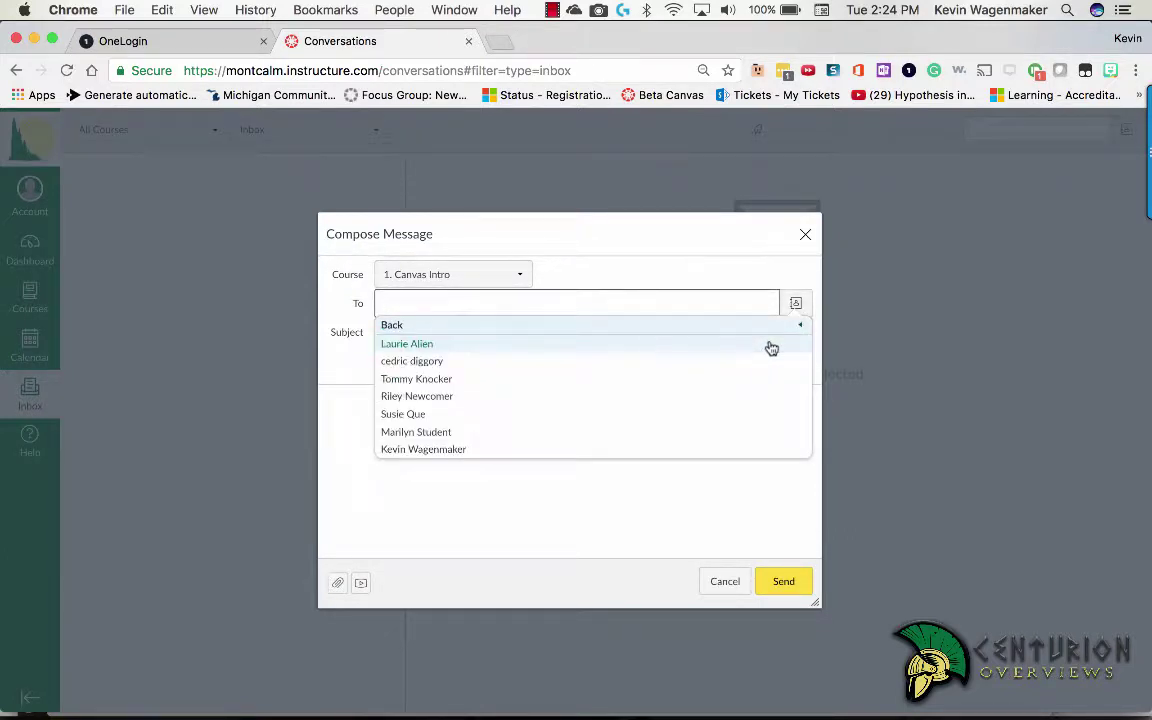
click(804, 234)
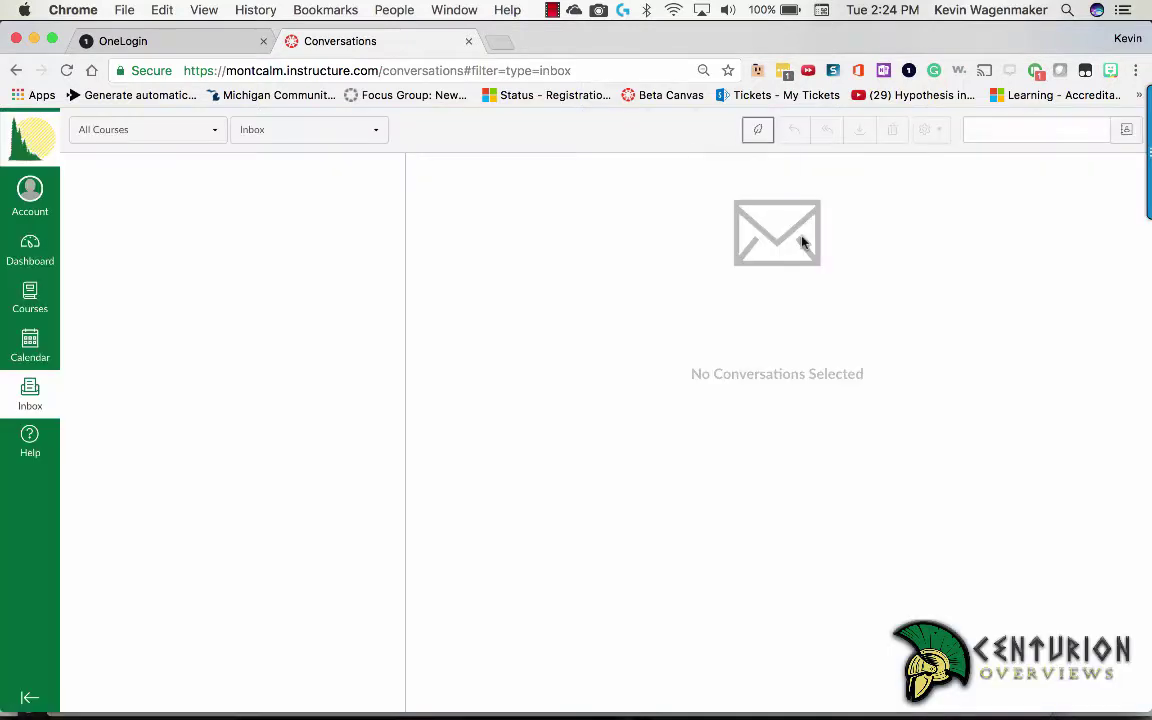
Step: Open Settings from the Account menu
click(31, 196)
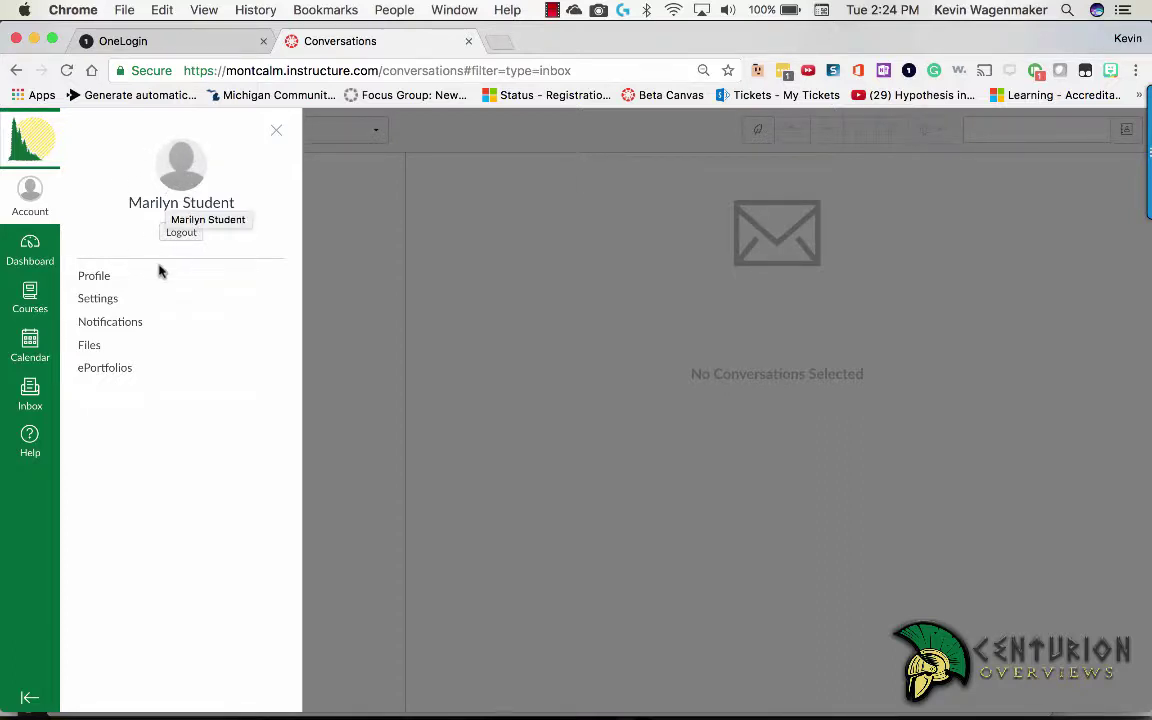
click(94, 300)
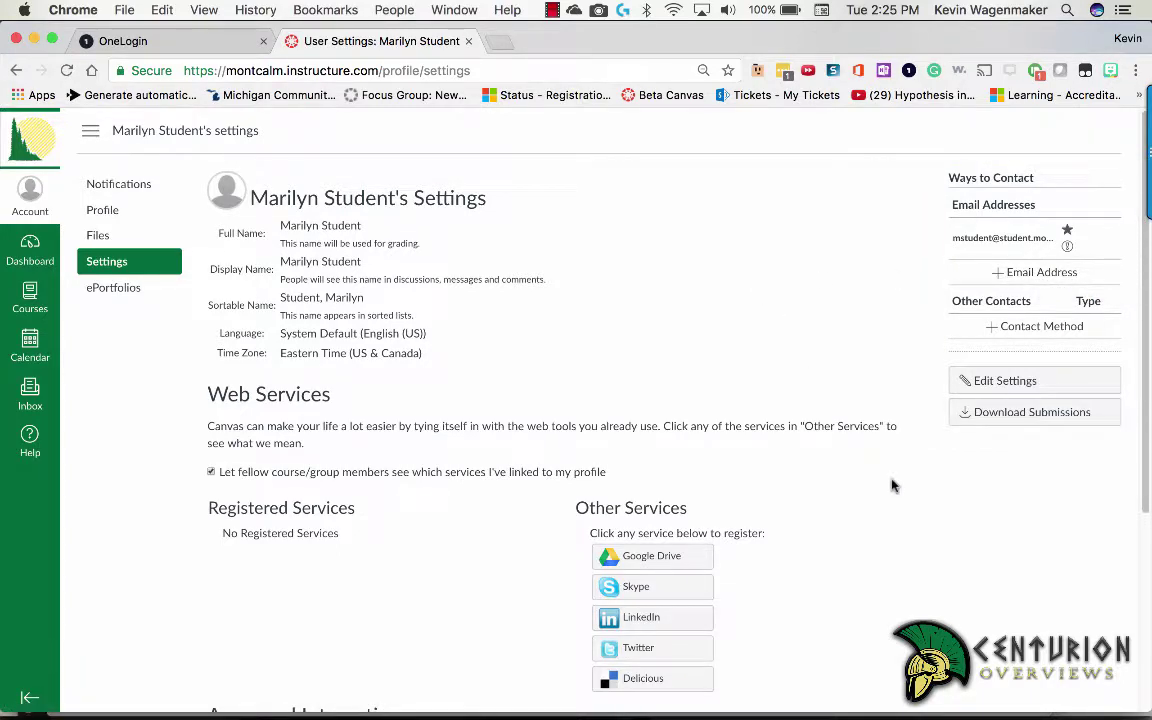
click(1030, 327)
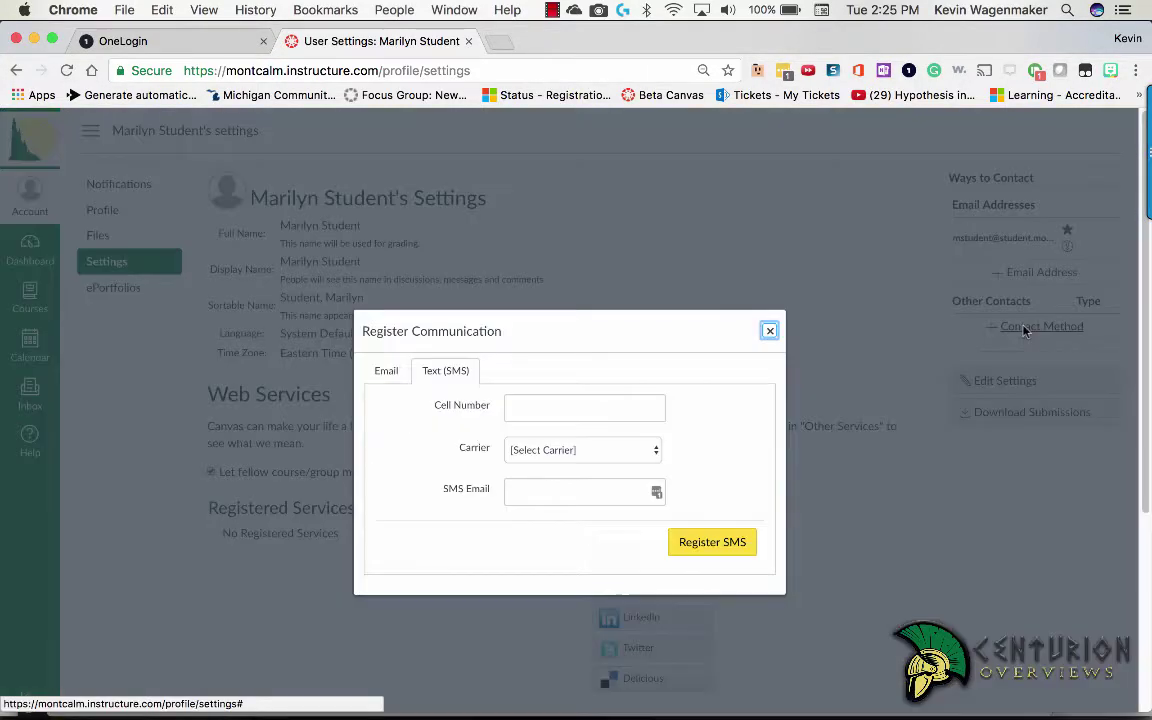
click(535, 452)
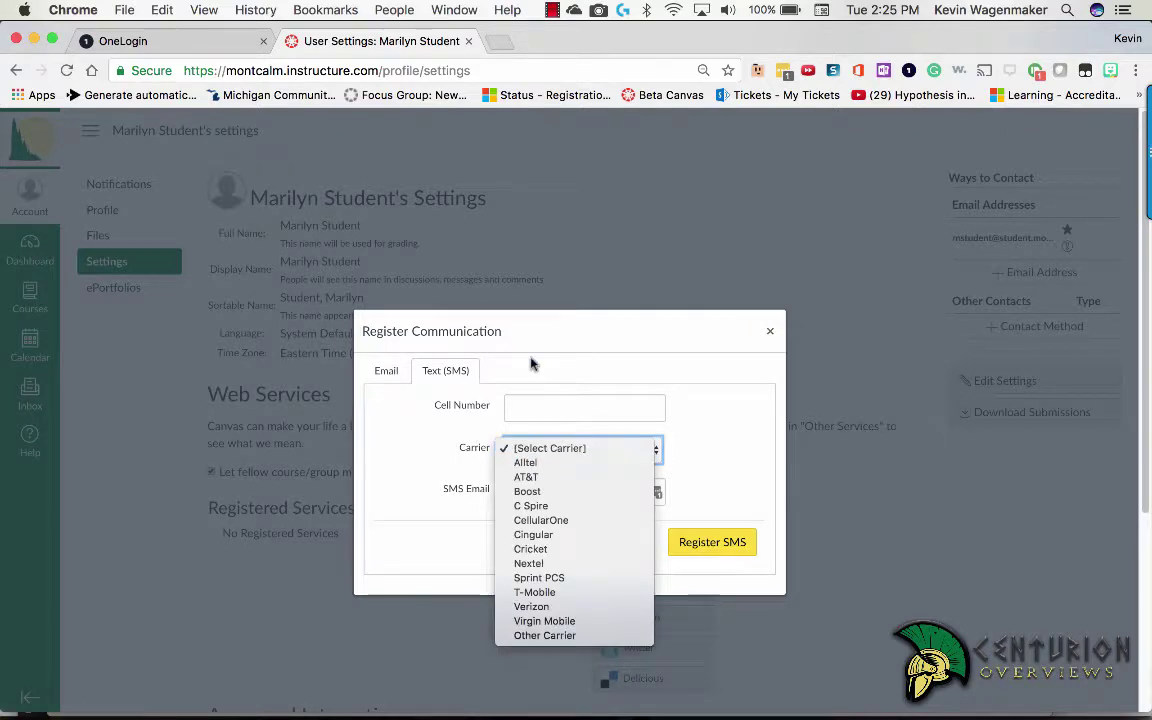
click(515, 366)
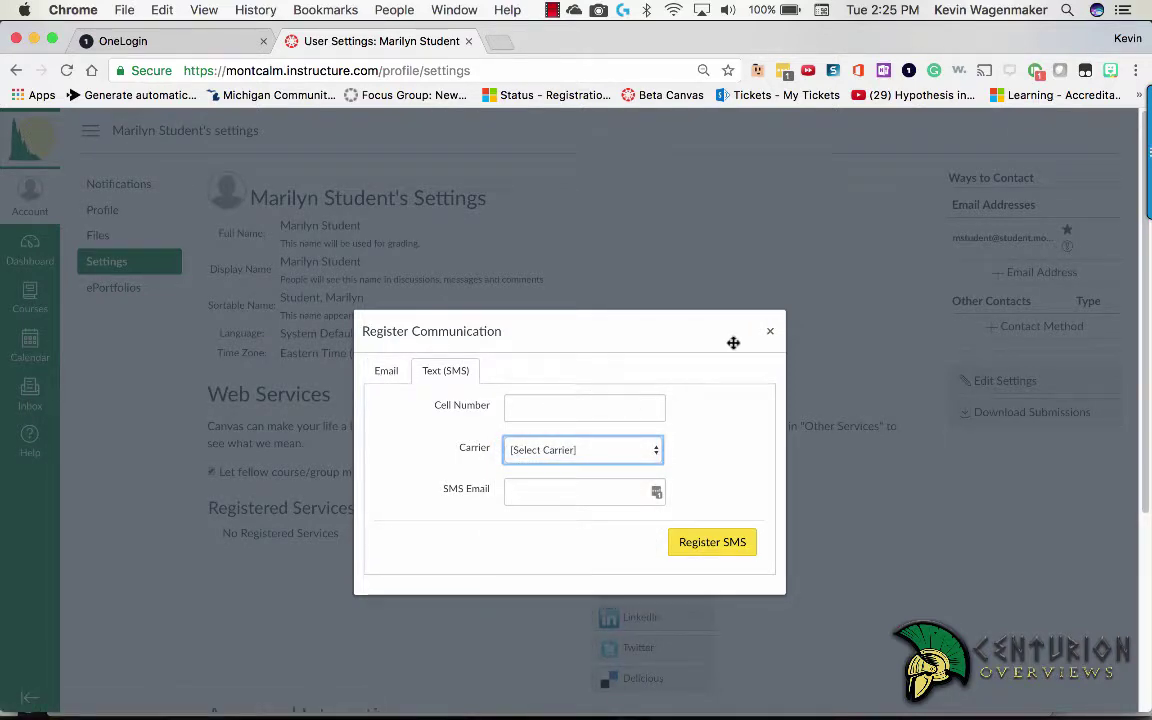
click(767, 333)
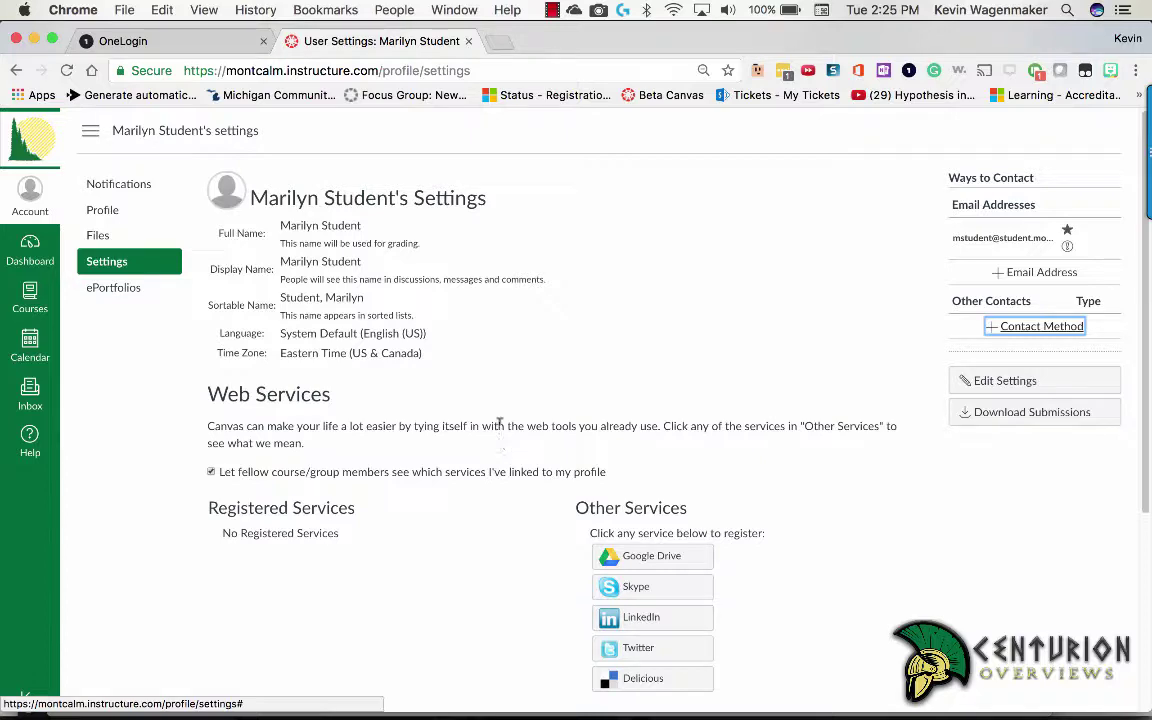
scroll(499, 419, down, 3)
scroll(500, 421, up, 1)
scroll(499, 420, up, 3)
Step: Edit the Profile, preview then dismiss the picture chooser, and start a biography
click(110, 213)
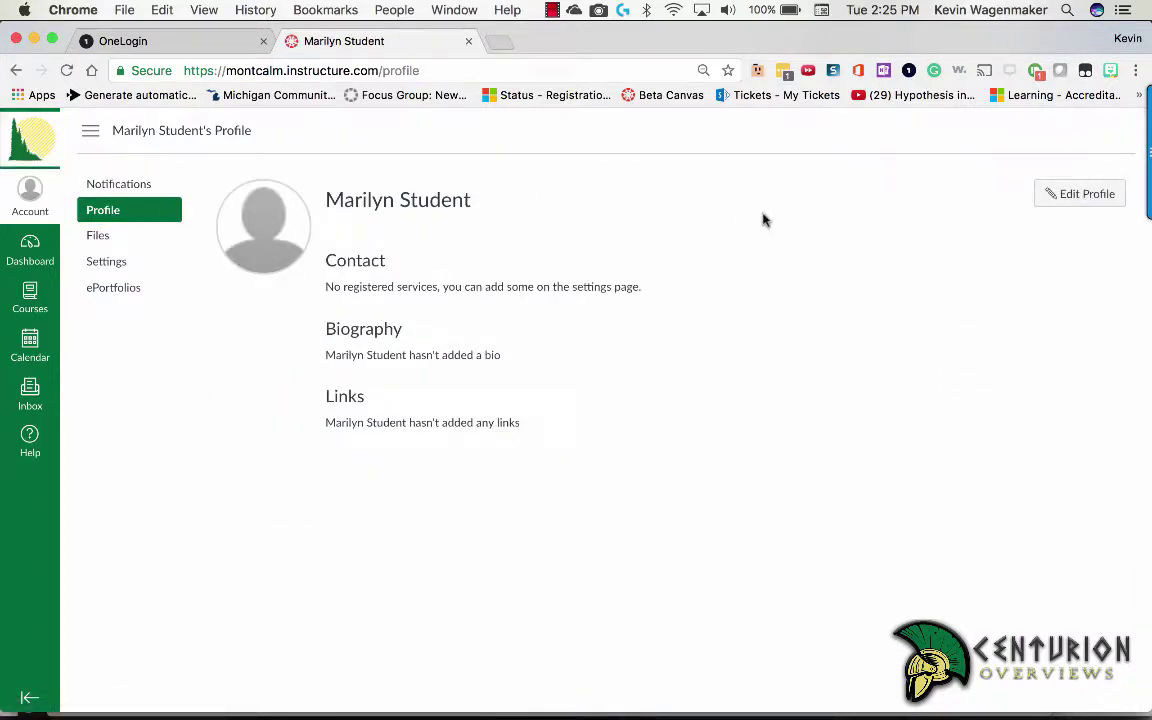
click(1057, 197)
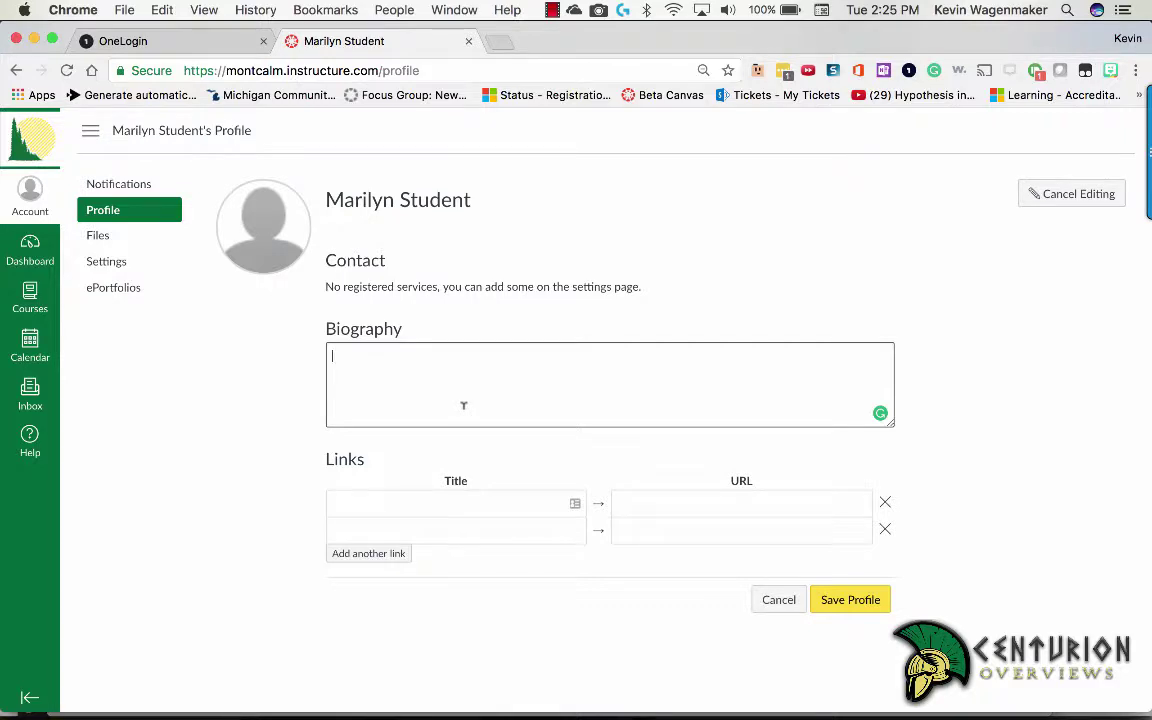
click(262, 235)
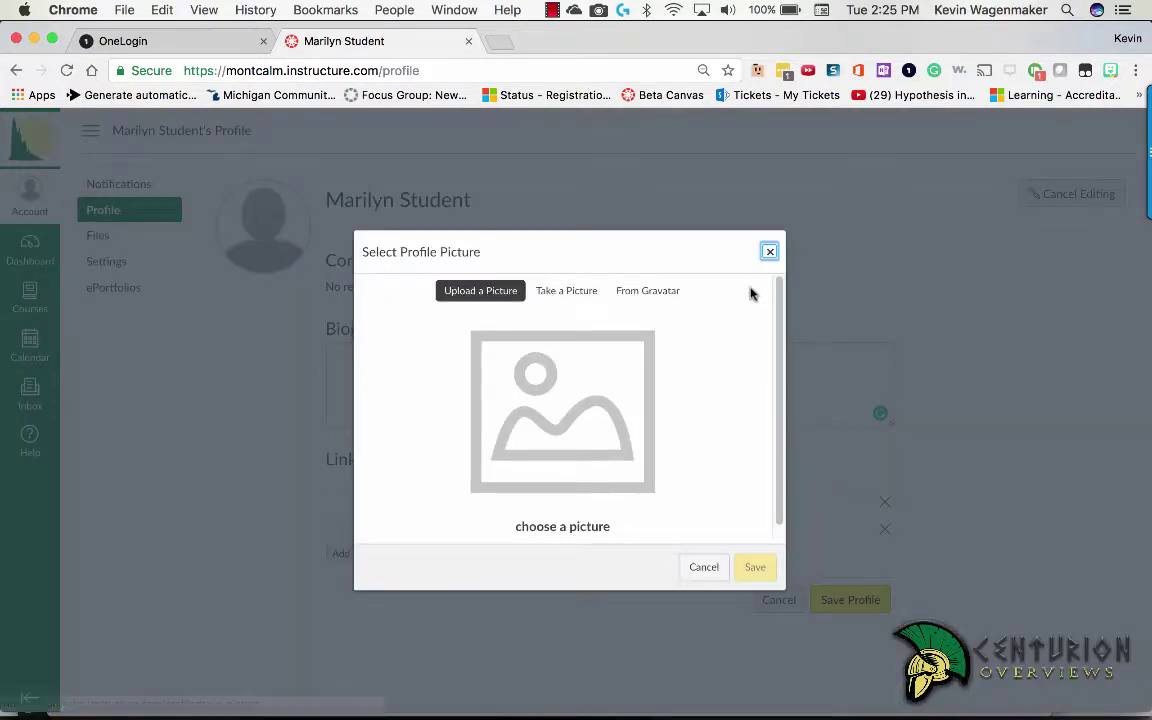
click(769, 252)
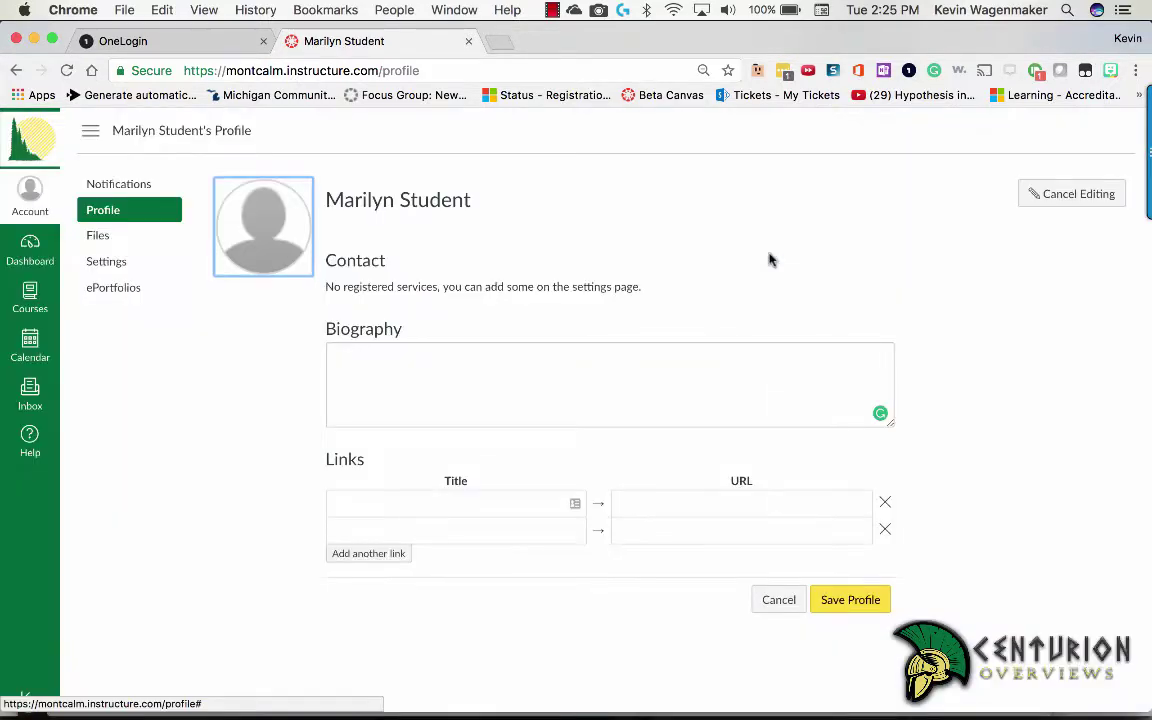
click(377, 359)
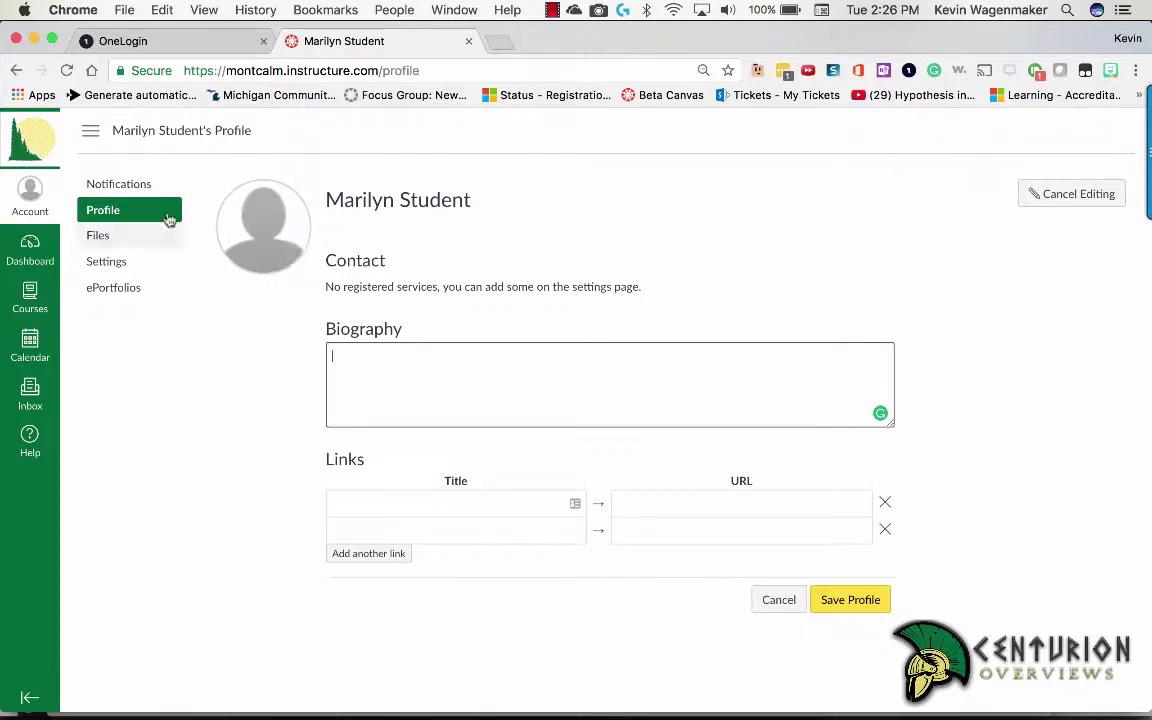
Step: Set Due Date e-mail notifications to Do not send me anything
click(140, 186)
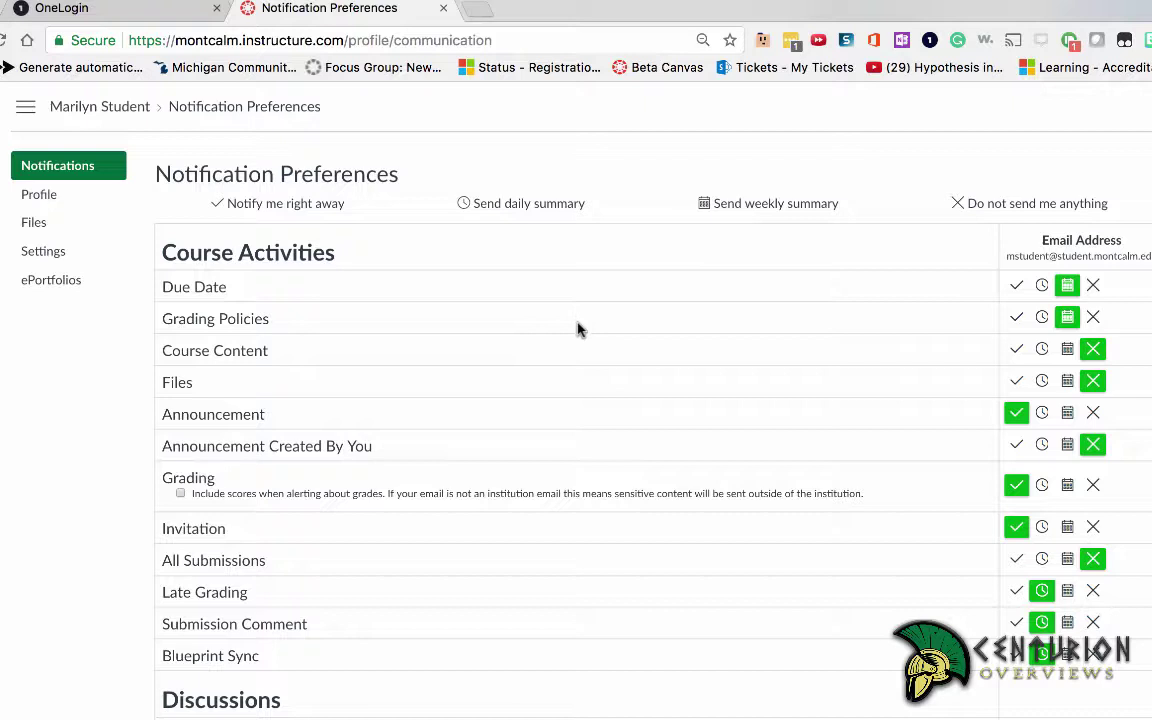
click(1016, 286)
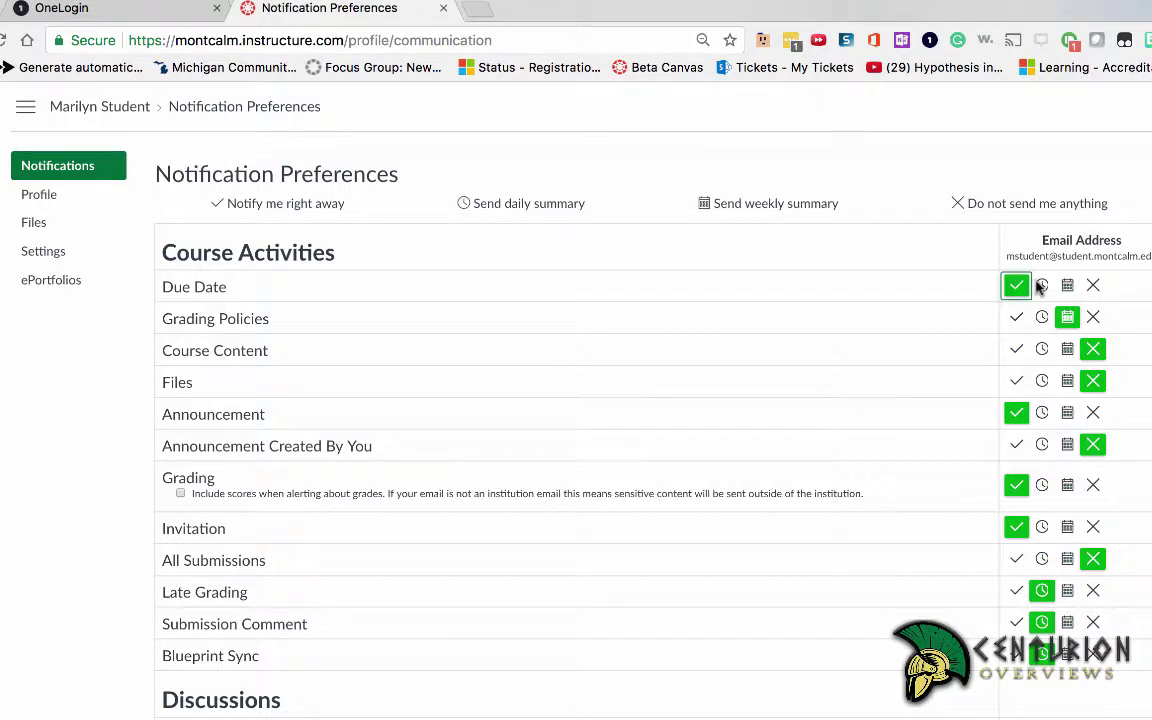
click(1041, 286)
click(1066, 286)
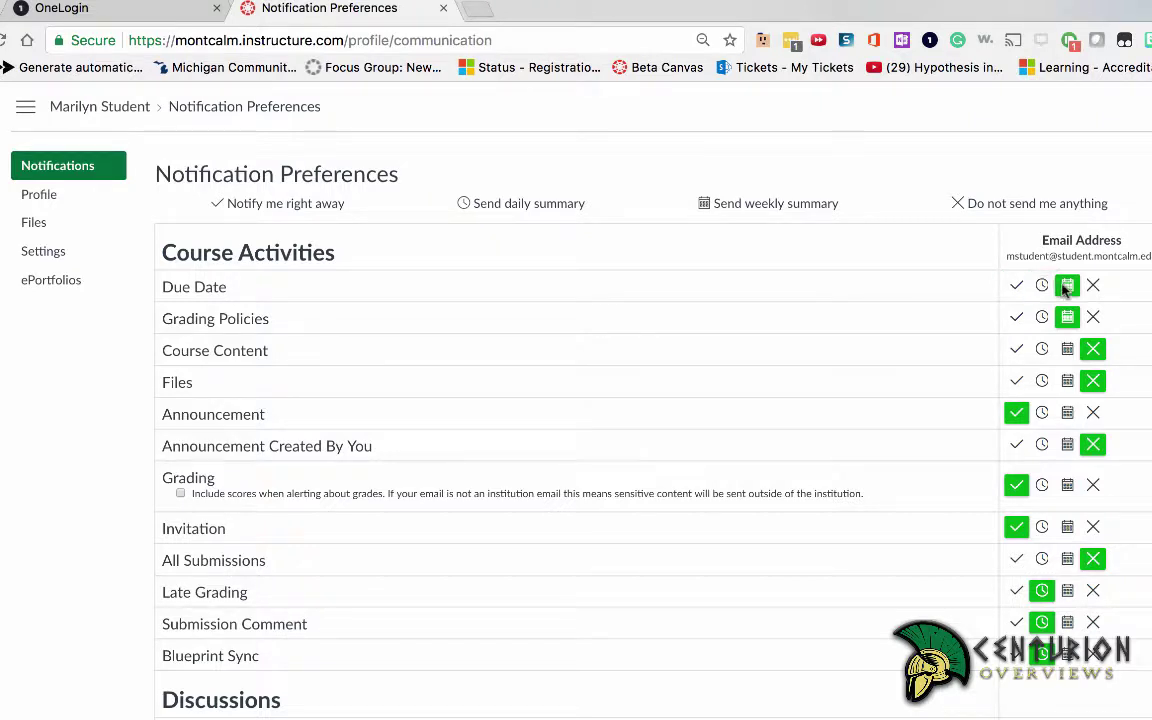
click(1092, 286)
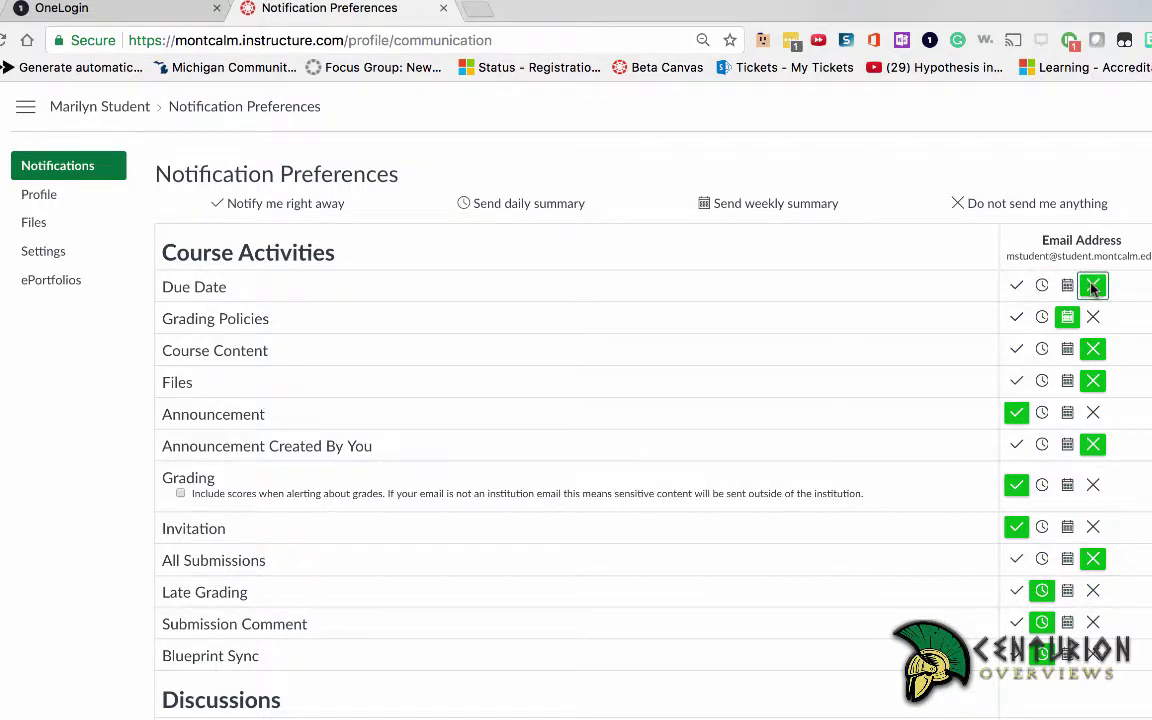
scroll(876, 400, down, 3)
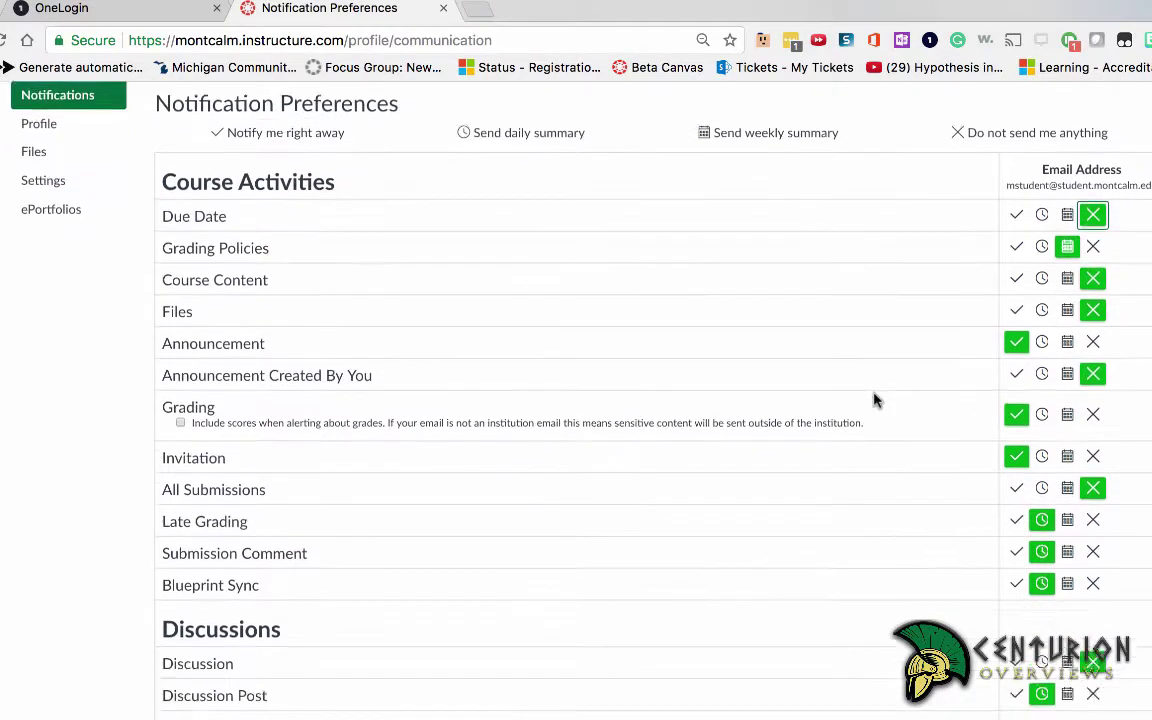
scroll(876, 400, down, 6)
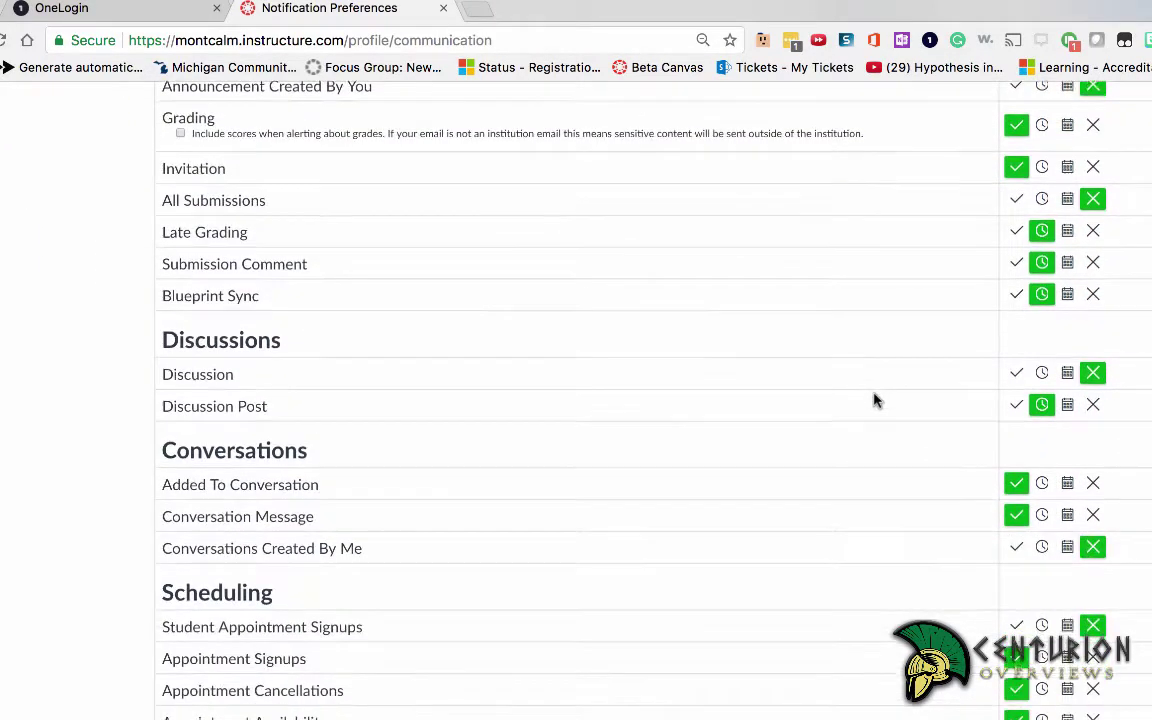
scroll(873, 400, down, 4)
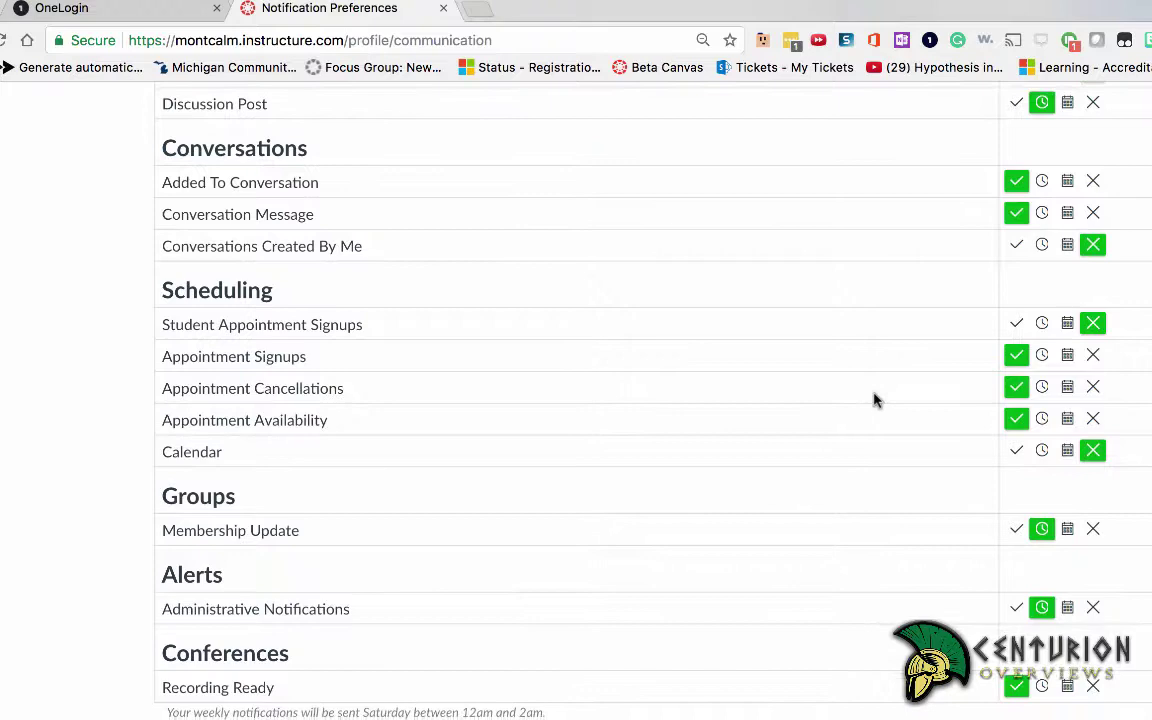
scroll(873, 400, up, 10)
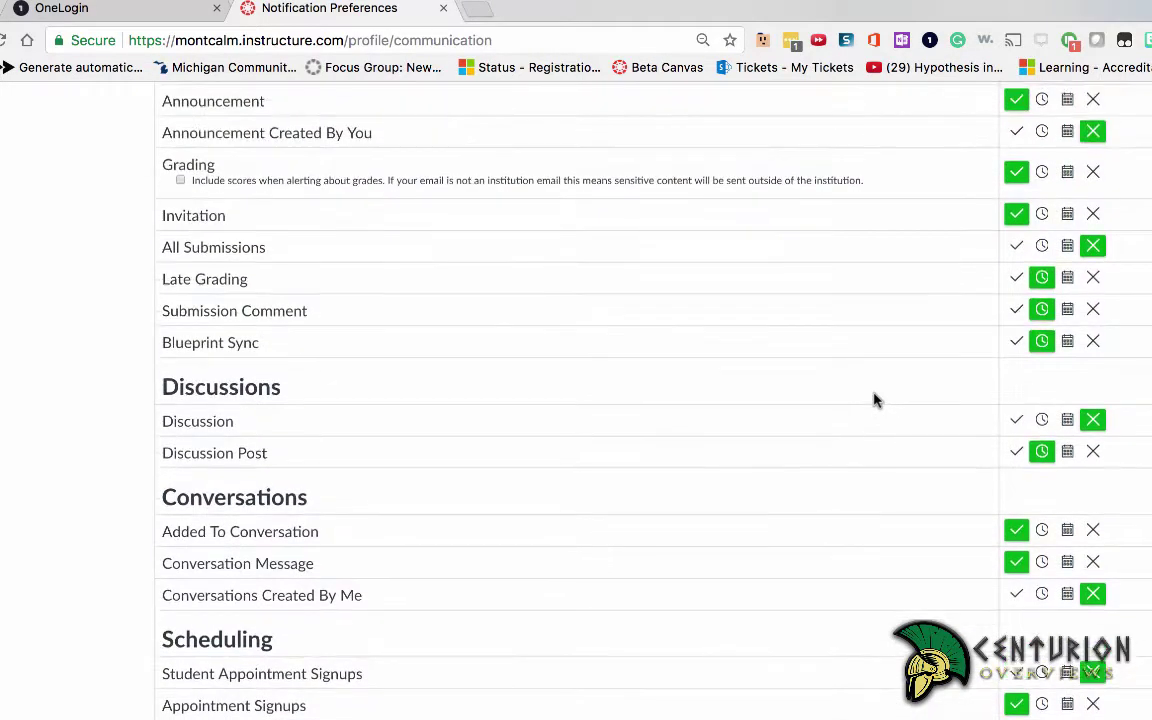
scroll(873, 400, up, 3)
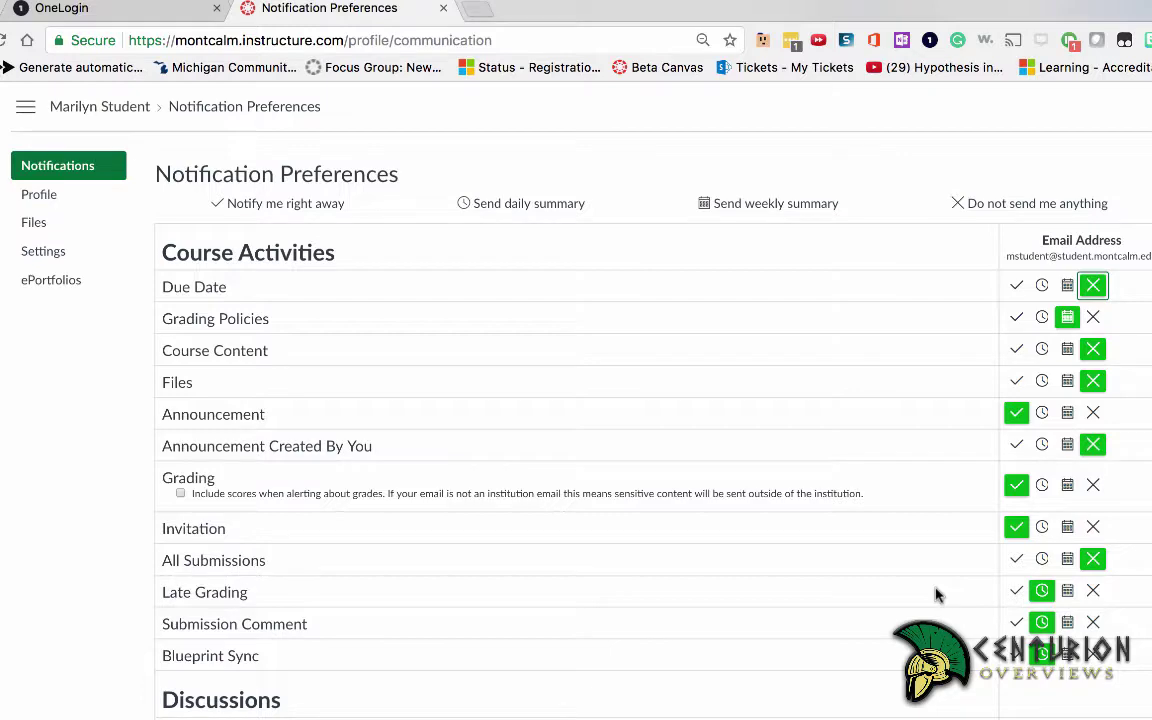
scroll(398, 553, down, 10)
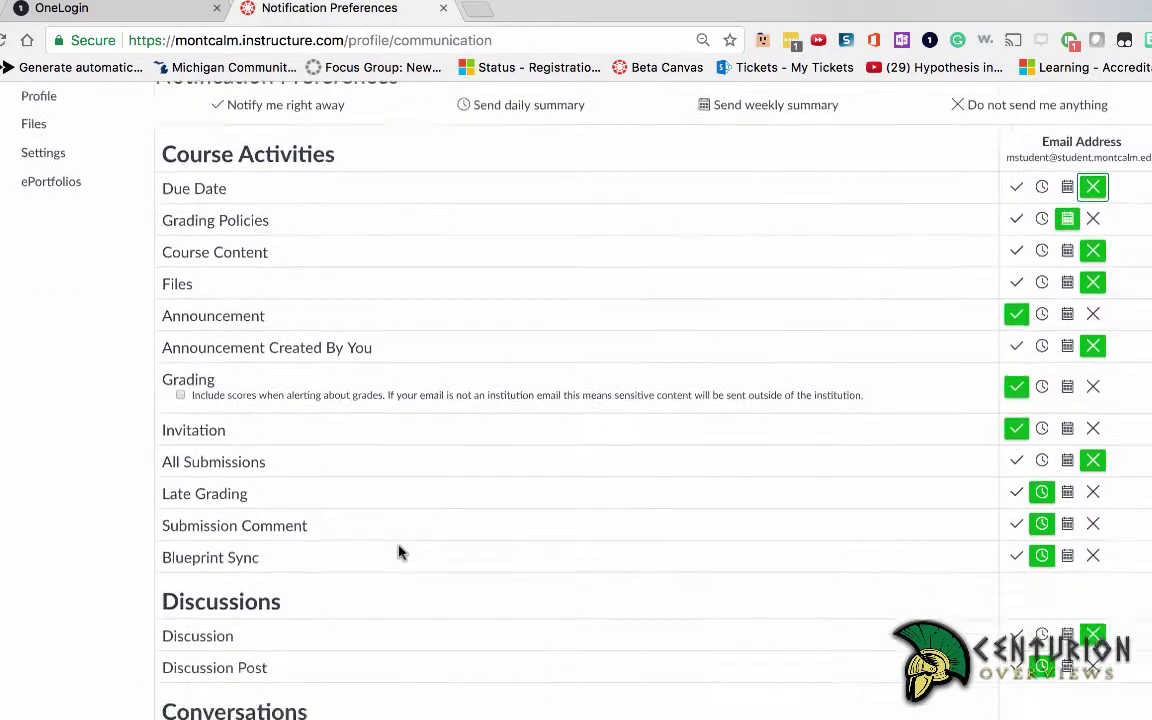
scroll(398, 553, up, 8)
scroll(398, 553, up, 3)
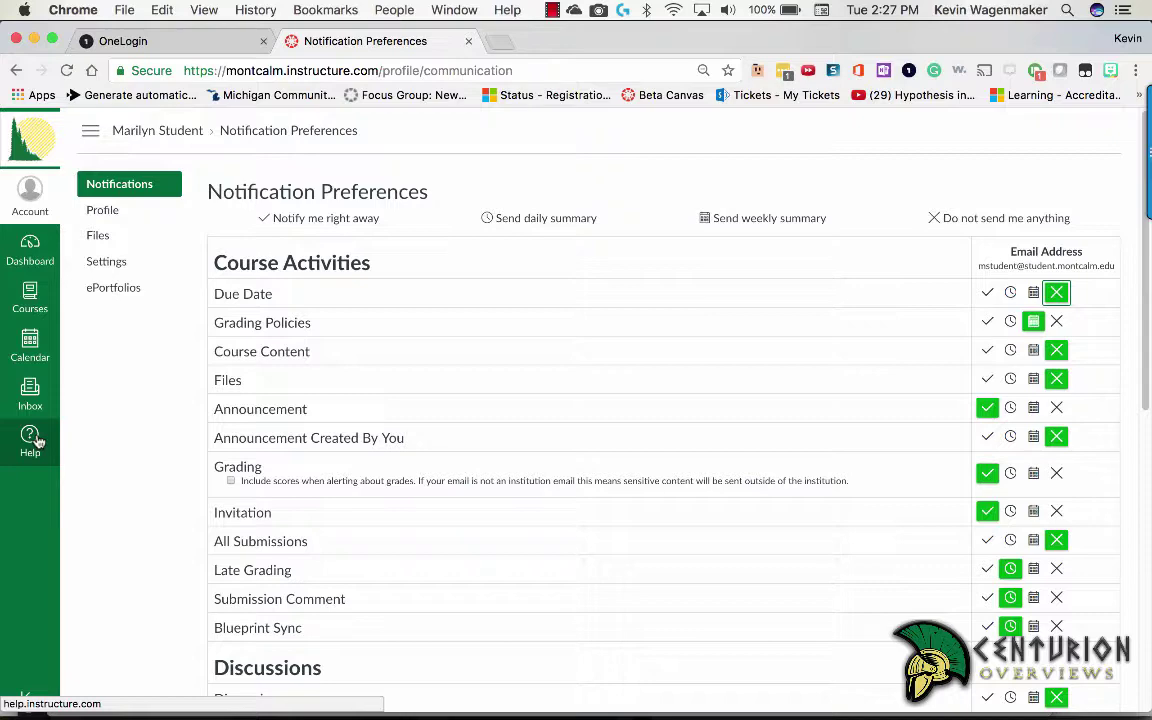
Step: Browse the Help resources, then go back to the Dashboard
click(30, 440)
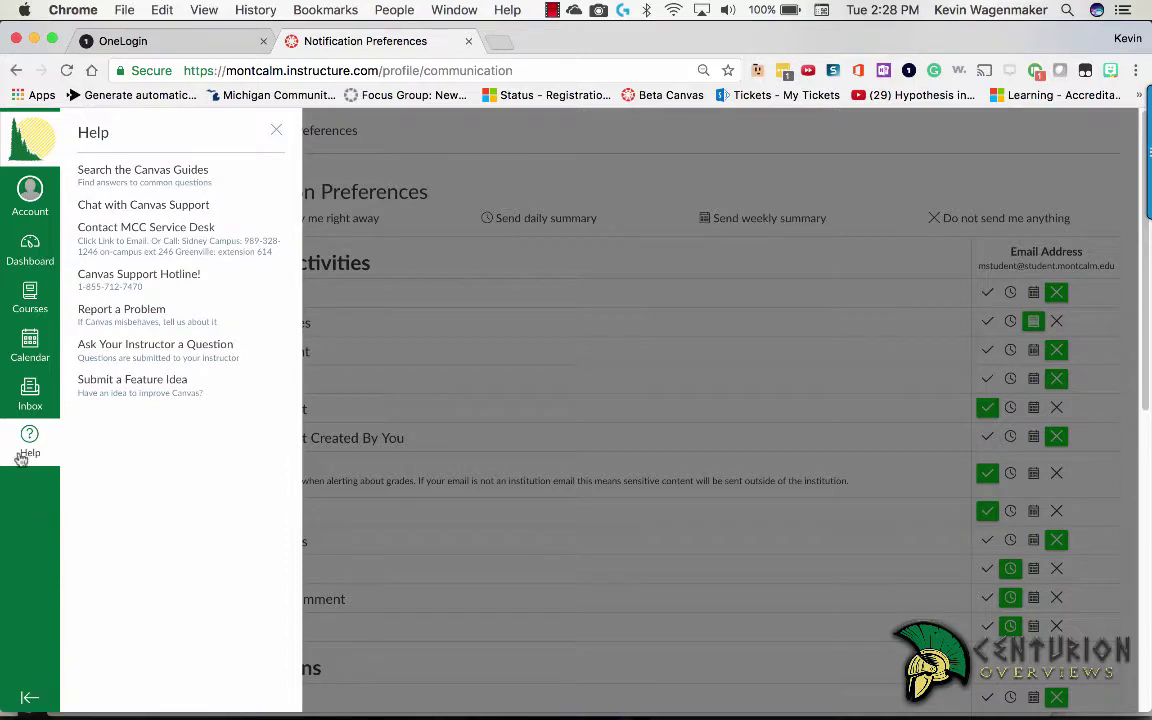
click(28, 255)
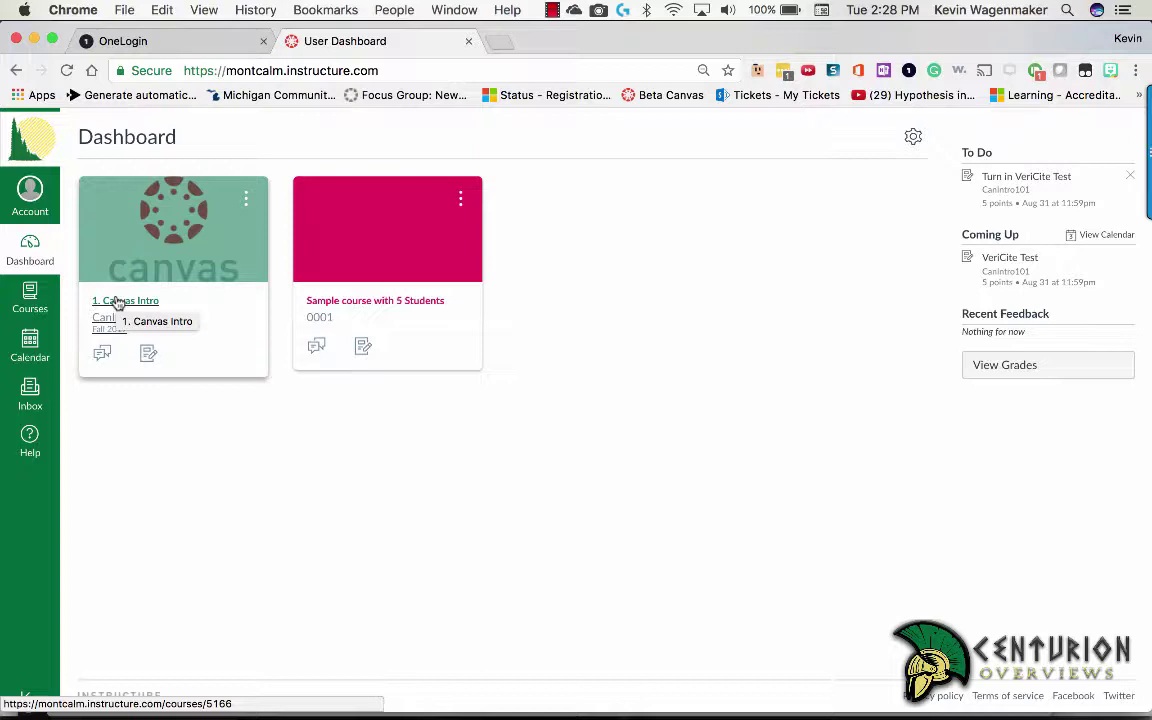
Step: Open the 1. Canvas Intro course from its Dashboard card to view announcements and Module 1: Week 0
click(117, 301)
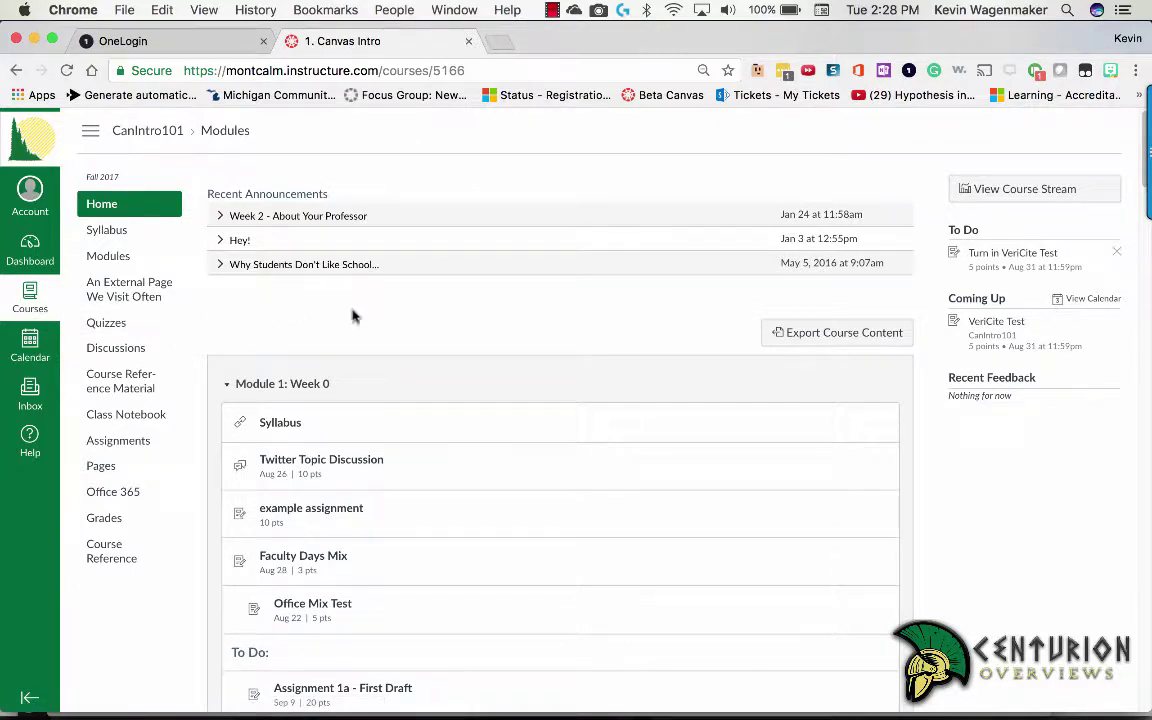
scroll(321, 334, down, 1)
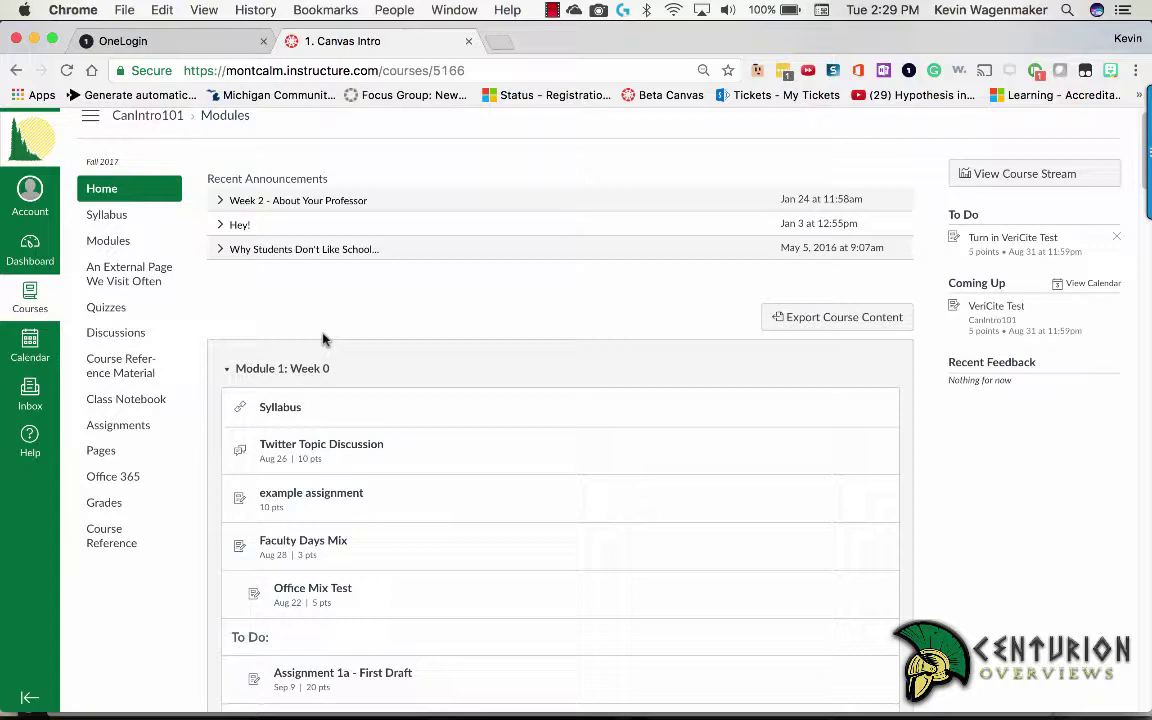
scroll(322, 340, down, 3)
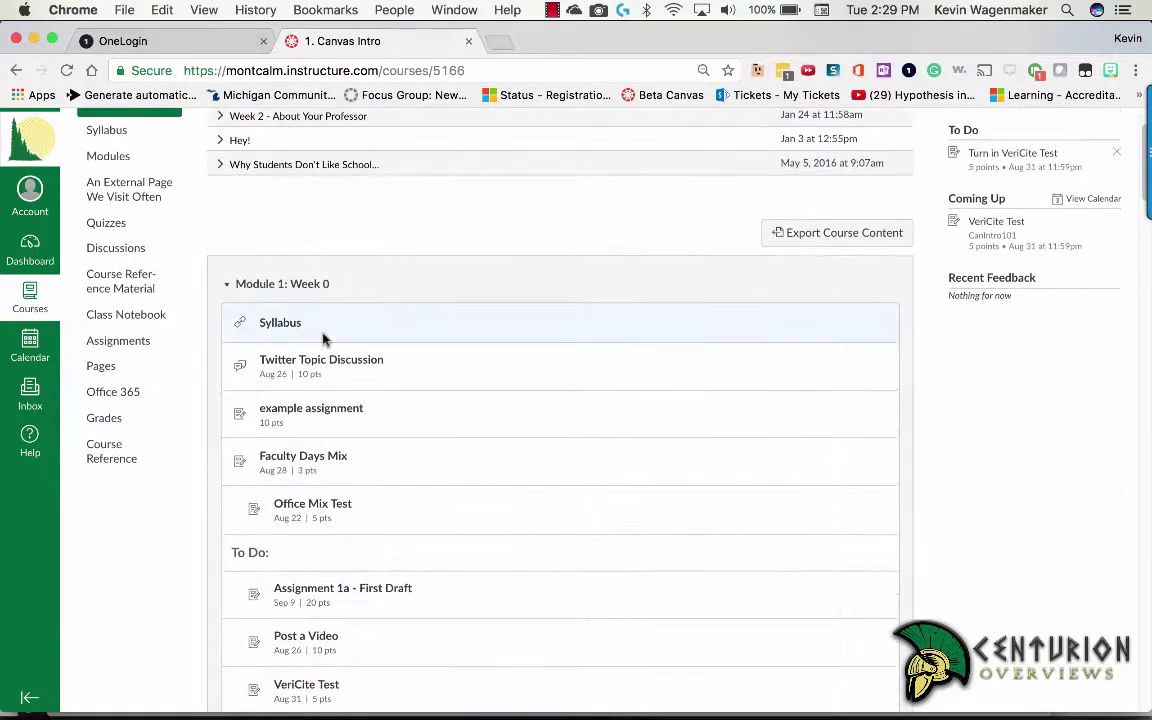
scroll(322, 340, down, 3)
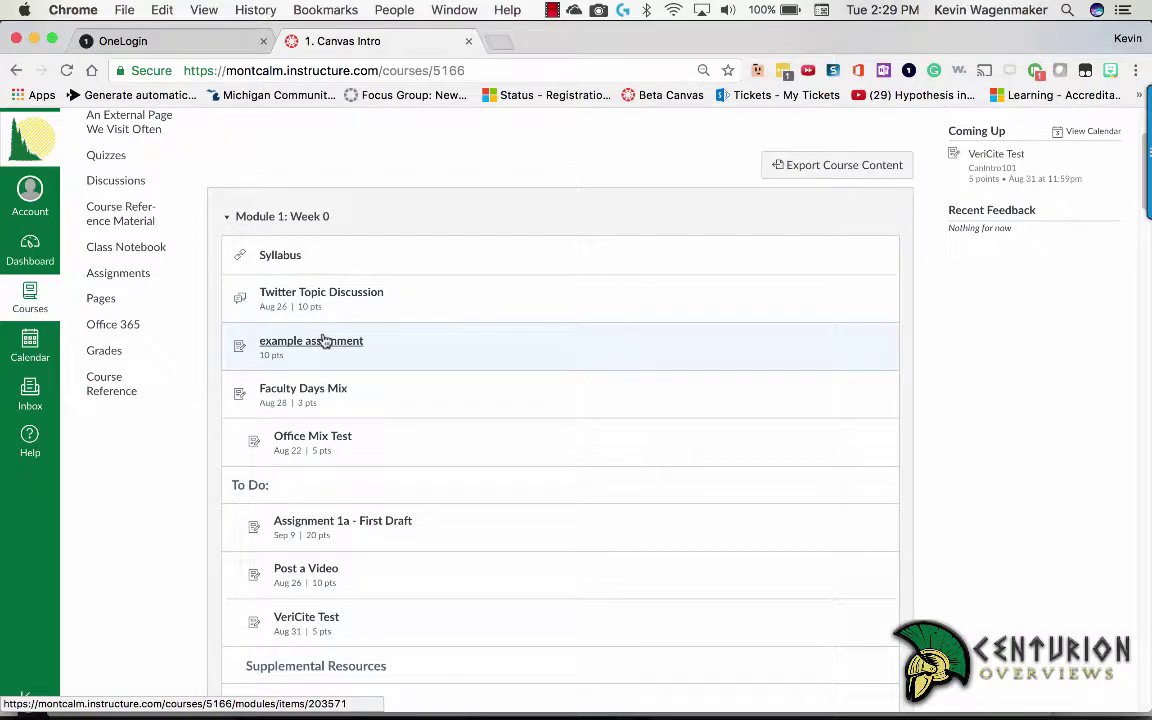
scroll(325, 342, down, 1)
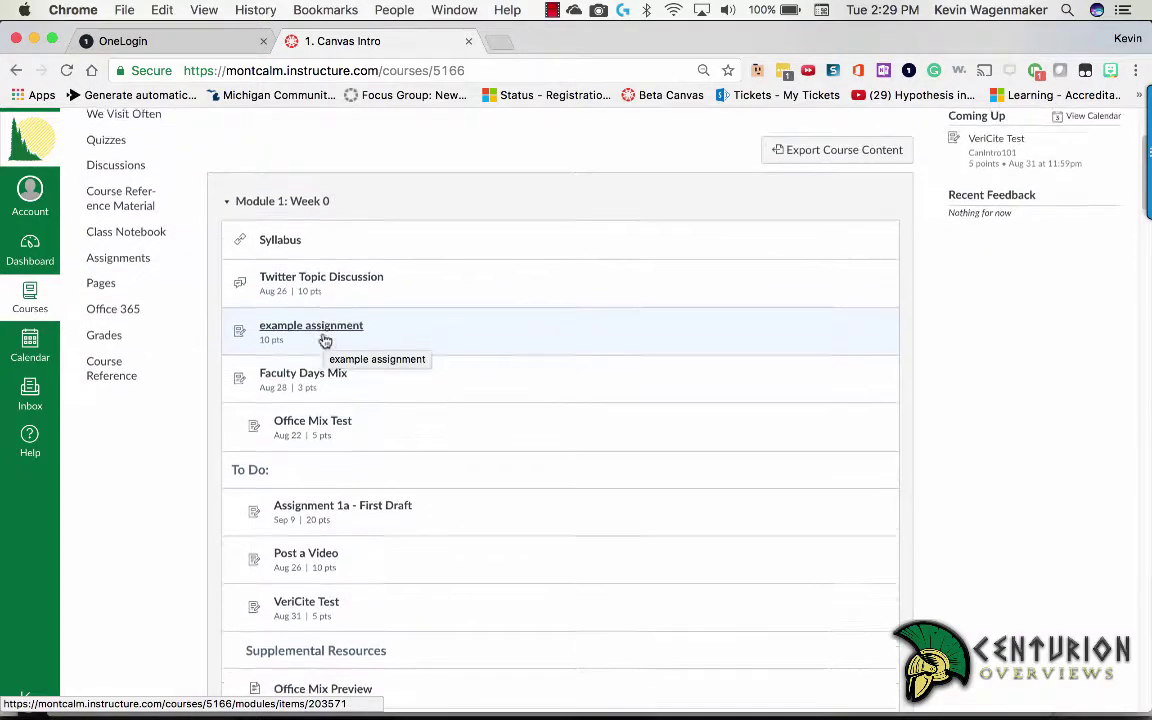
scroll(325, 342, down, 1)
scroll(325, 342, down, 2)
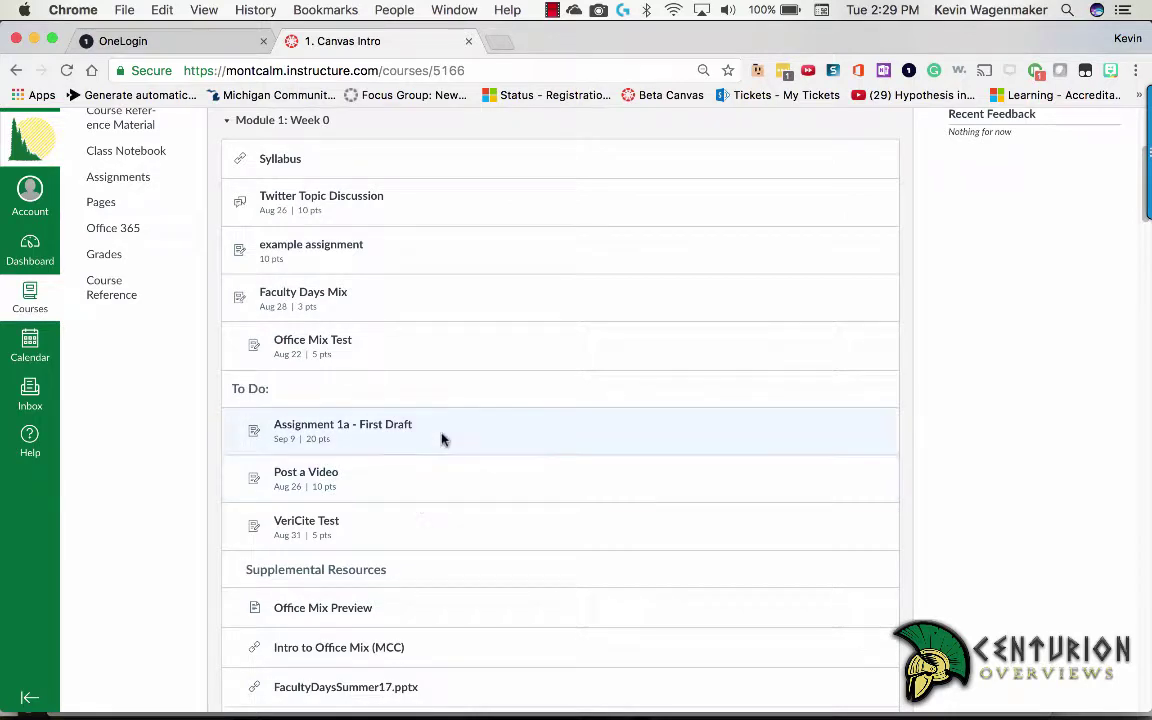
scroll(420, 400, down, 1)
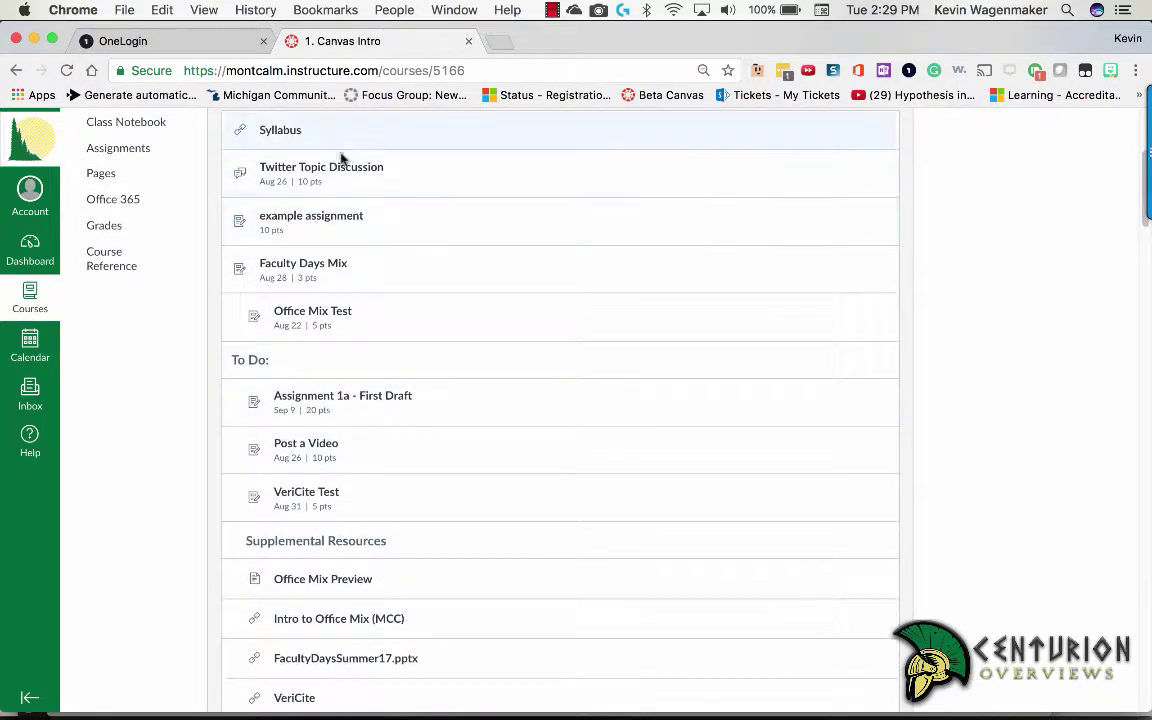
scroll(453, 417, down, 3)
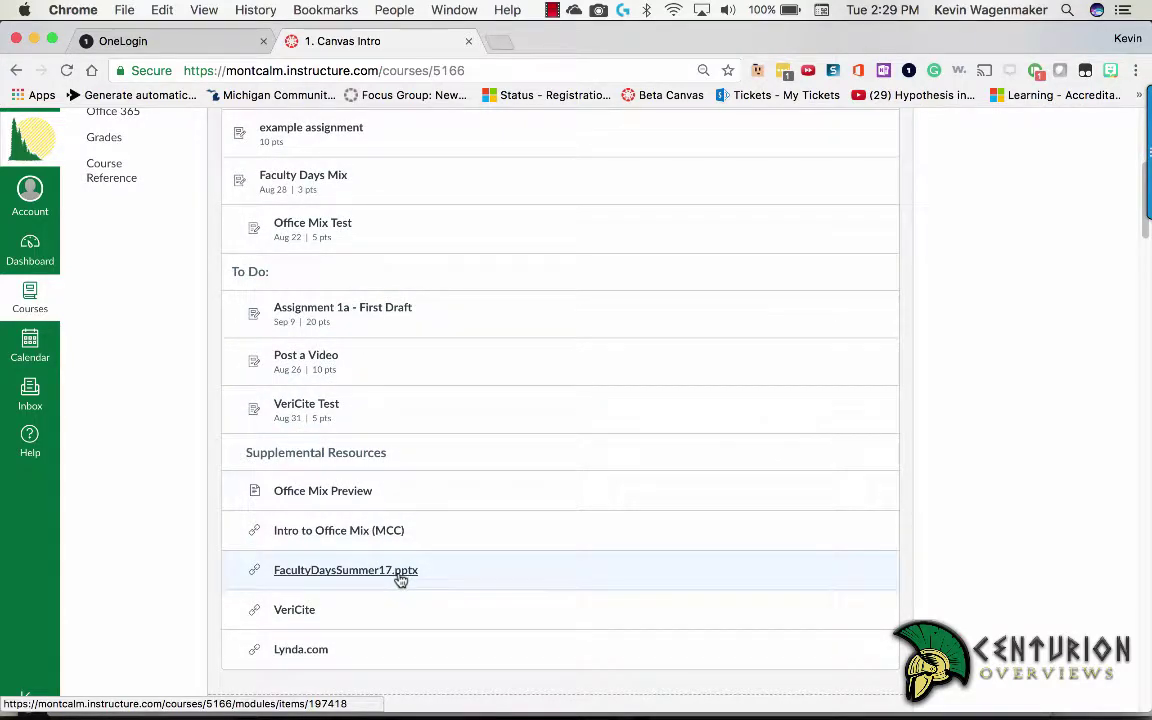
scroll(405, 512, up, 5)
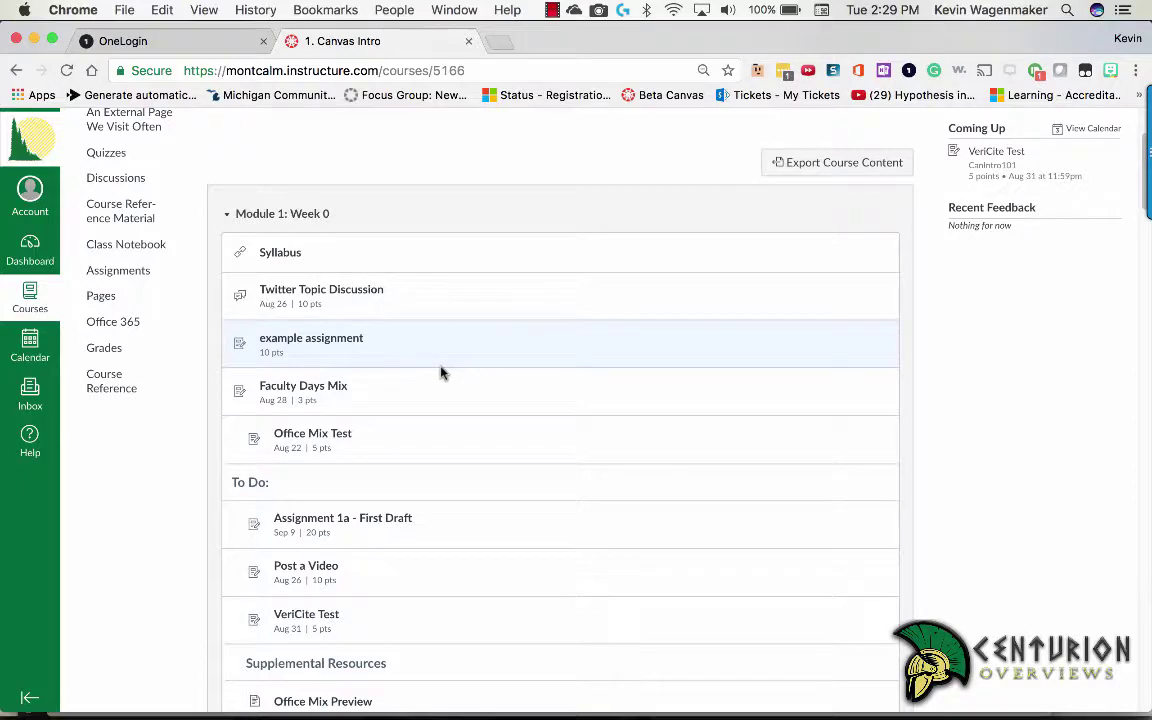
scroll(441, 372, up, 3)
scroll(441, 372, up, 2)
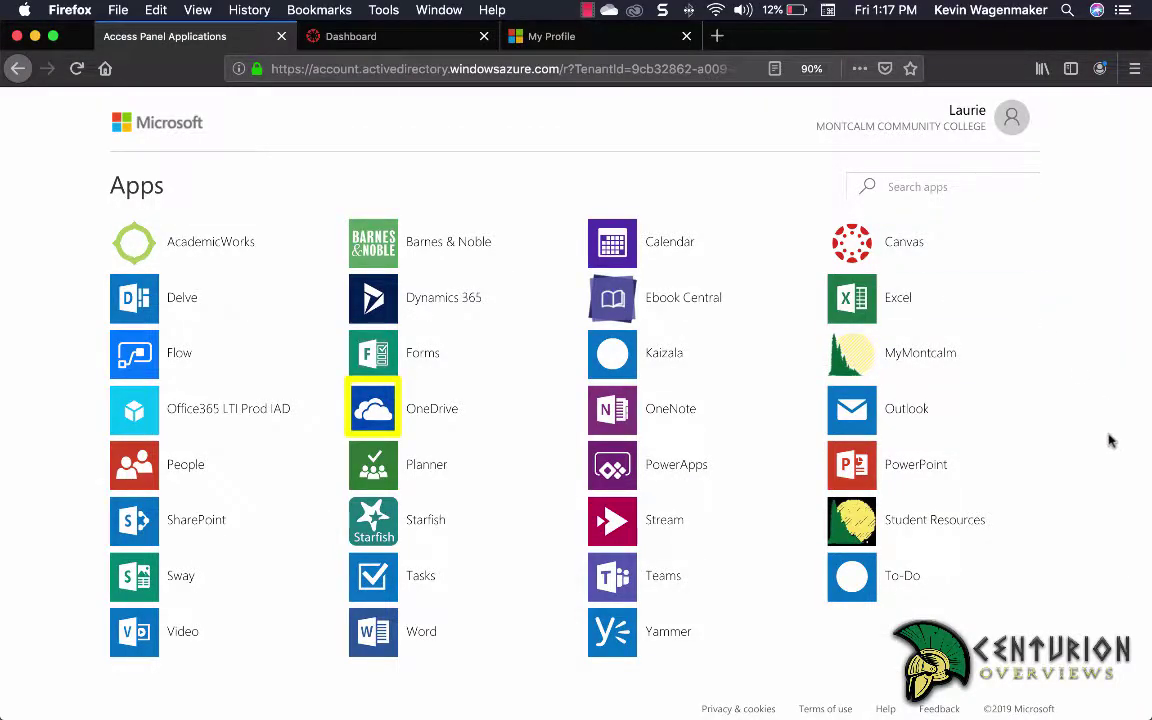
Step: Launch OneDrive from My Apps to show the Attachments, Canvas and Notebooks folders
click(428, 414)
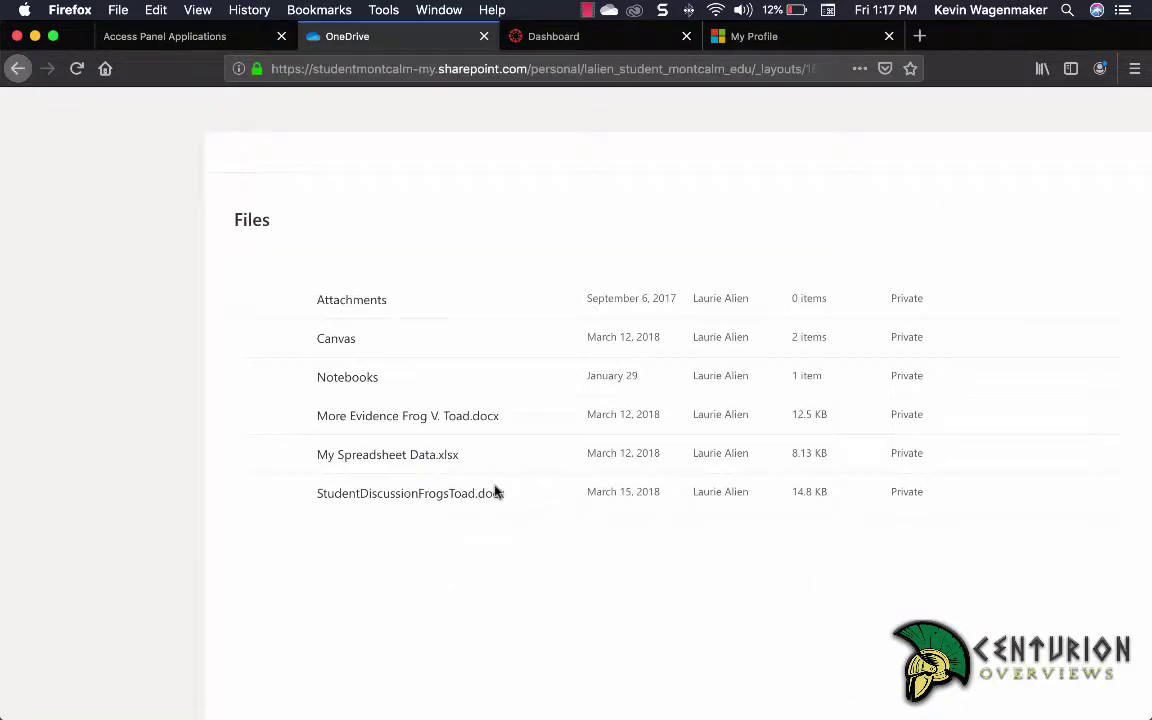